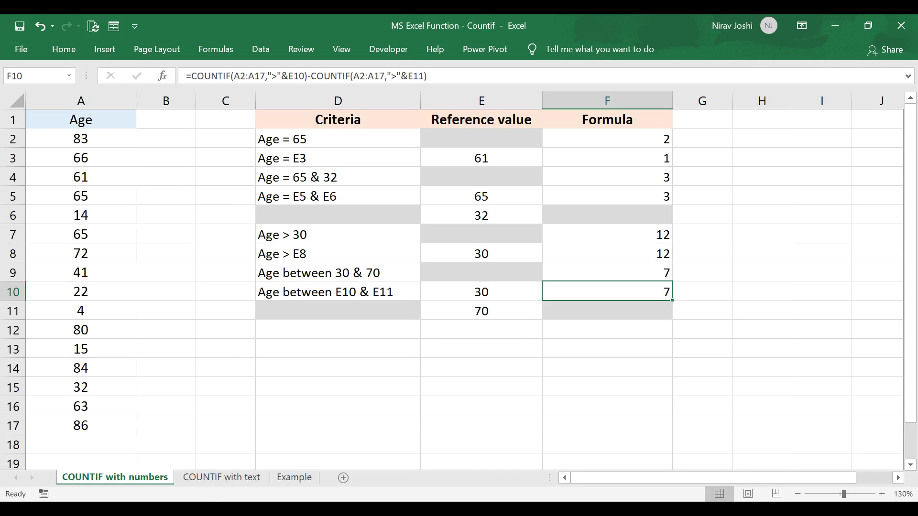
# - Open the COUNTIF with text sheet and review the village names and session dates in A3:B10
pyautogui.click(210, 479)
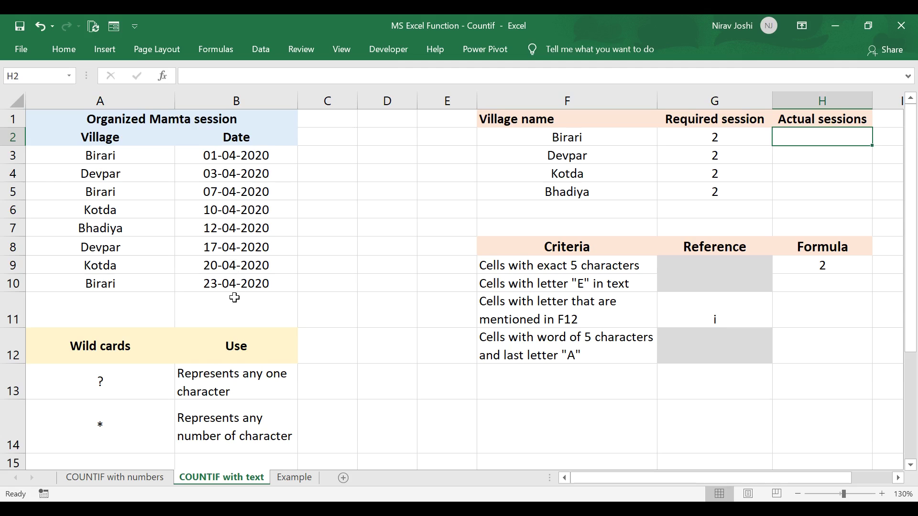
pyautogui.moveTo(149, 156); pyautogui.dragTo(147, 291)
pyautogui.moveTo(231, 159); pyautogui.dragTo(227, 280)
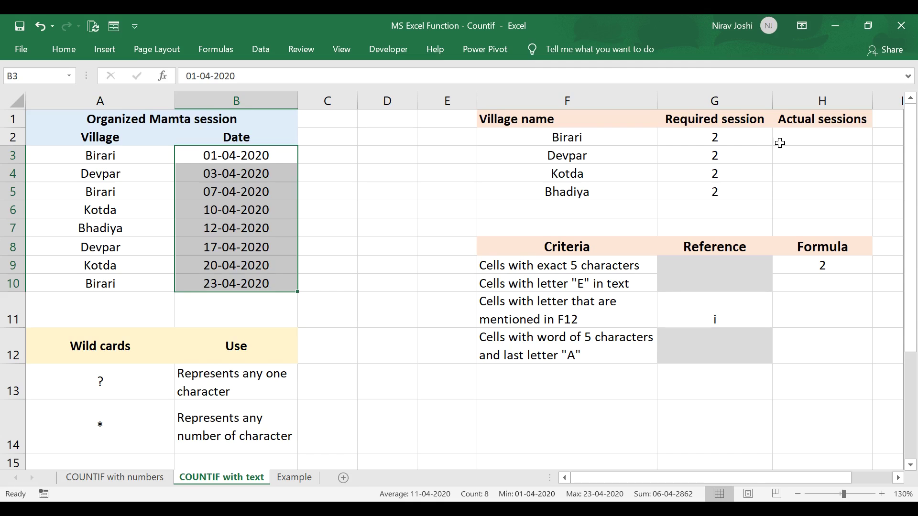
# - Count Birari's actual sessions in H2 with =COUNTIF(A3:A10,F2) and fill the formula down to H5
pyautogui.click(800, 139)
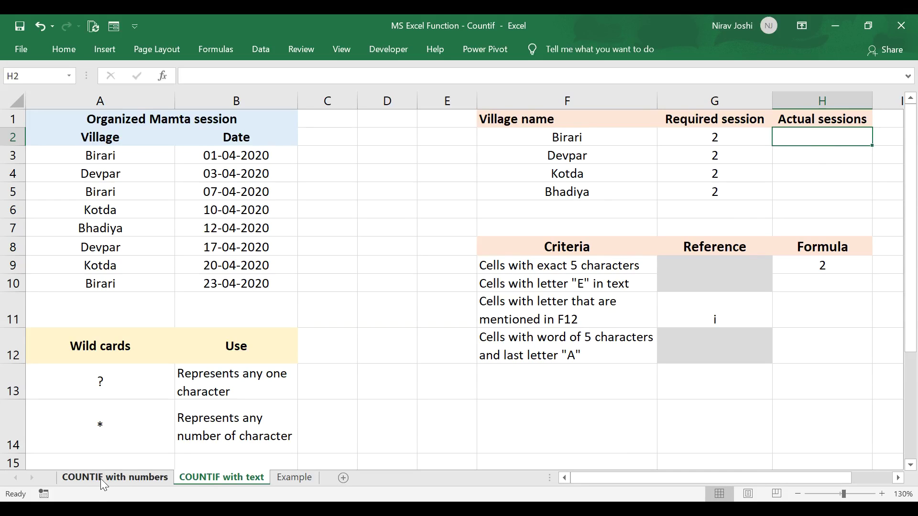
pyautogui.write('=')
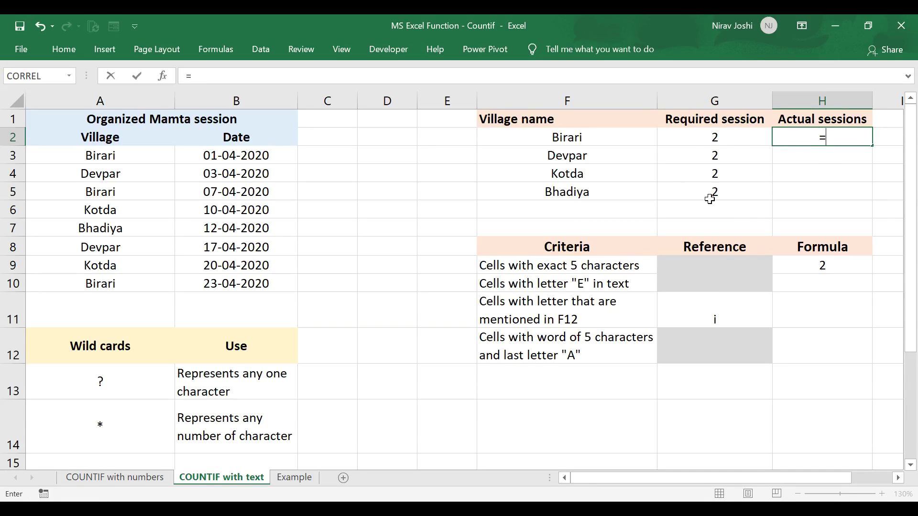
pyautogui.write('counti')
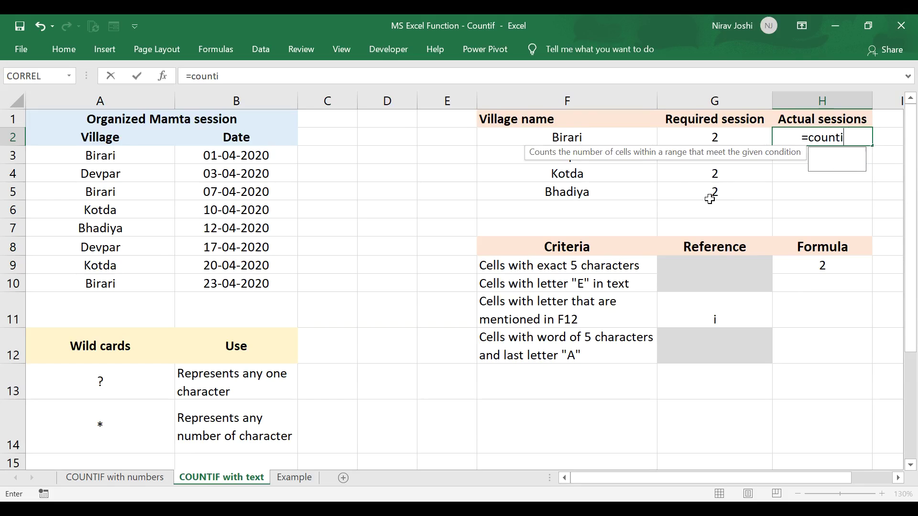
pyautogui.write('f(')
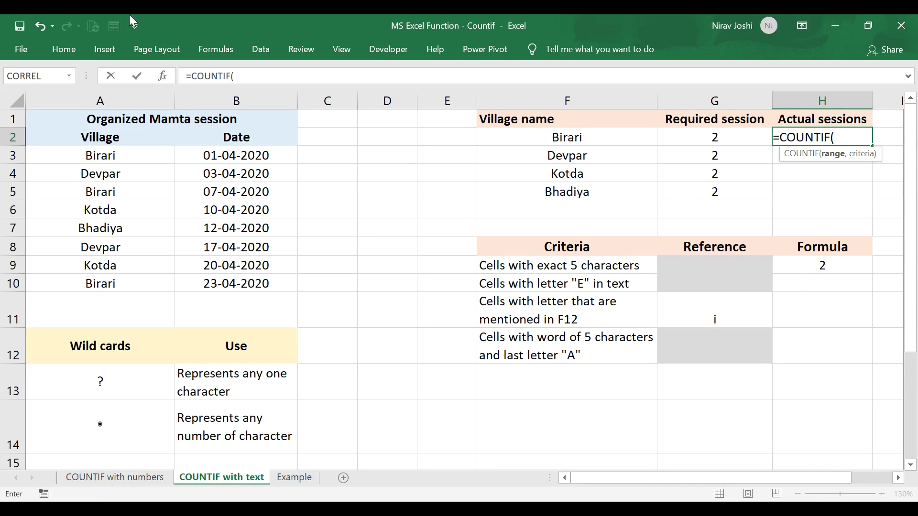
pyautogui.moveTo(115, 153); pyautogui.dragTo(143, 281)
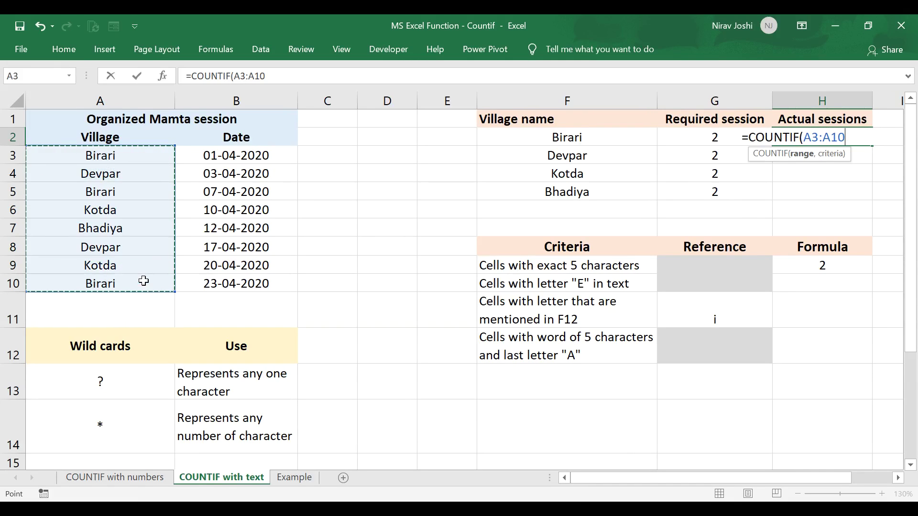
pyautogui.write(',')
pyautogui.click(564, 144)
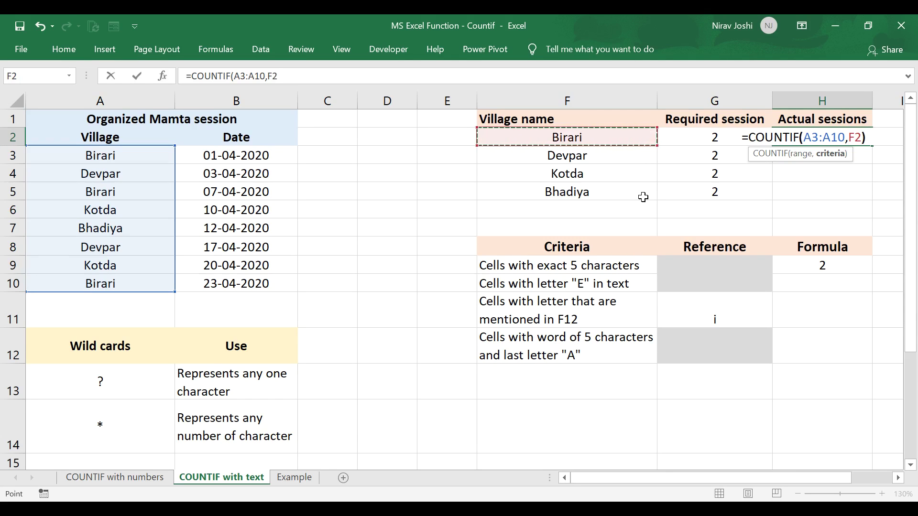
pyautogui.write(')')
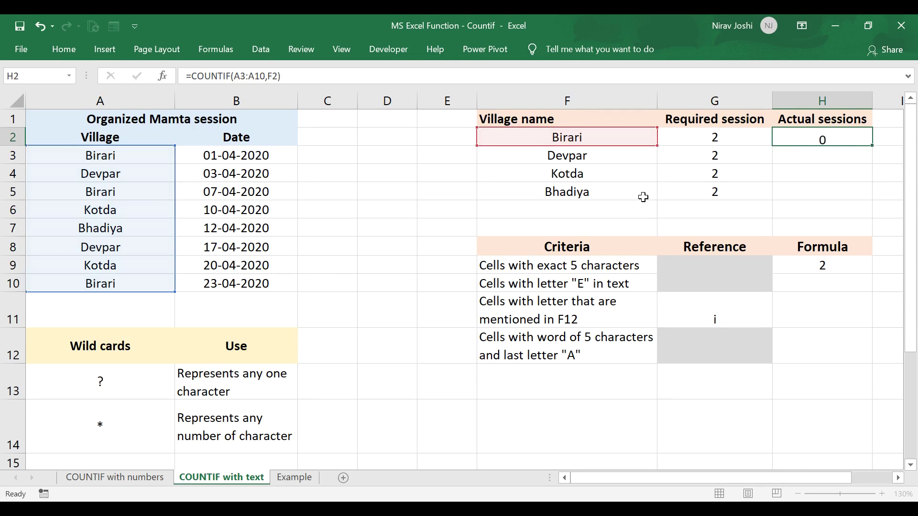
pyautogui.press('Return')
pyautogui.click(802, 137)
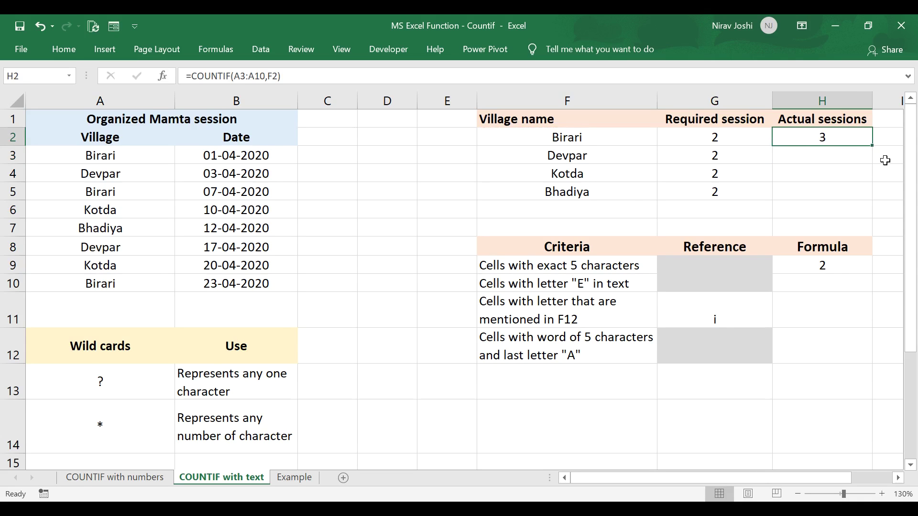
pyautogui.moveTo(872, 145); pyautogui.dragTo(868, 201)
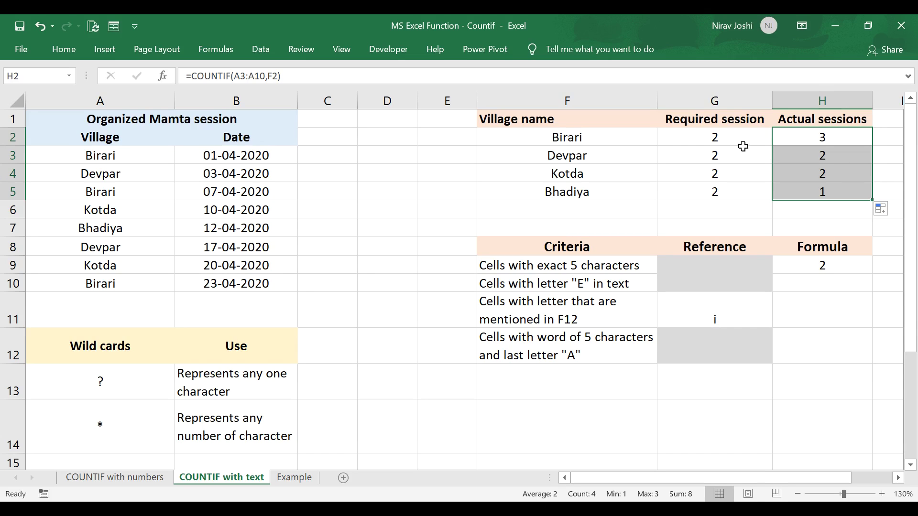
# - Clear the formula cell H9 and review the ? wildcard and its use in row 13
pyautogui.click(816, 265)
pyautogui.press('Delete')
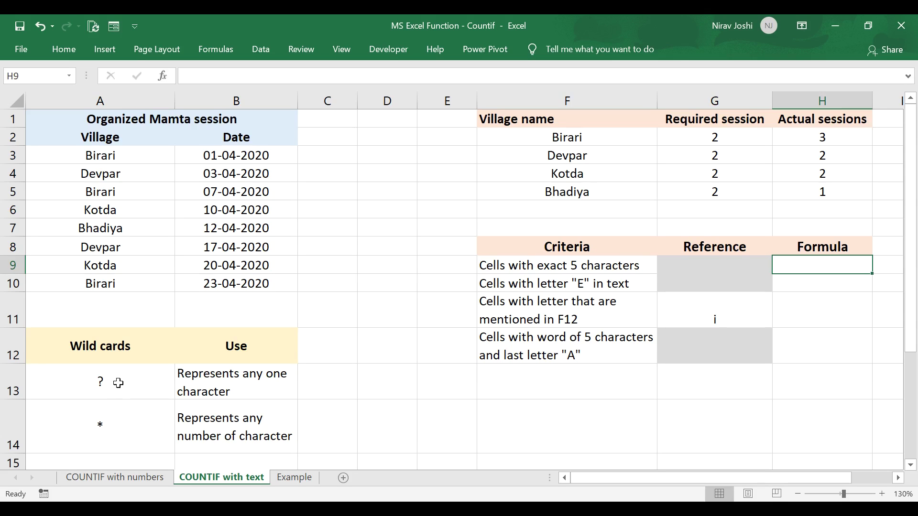
pyautogui.click(119, 381)
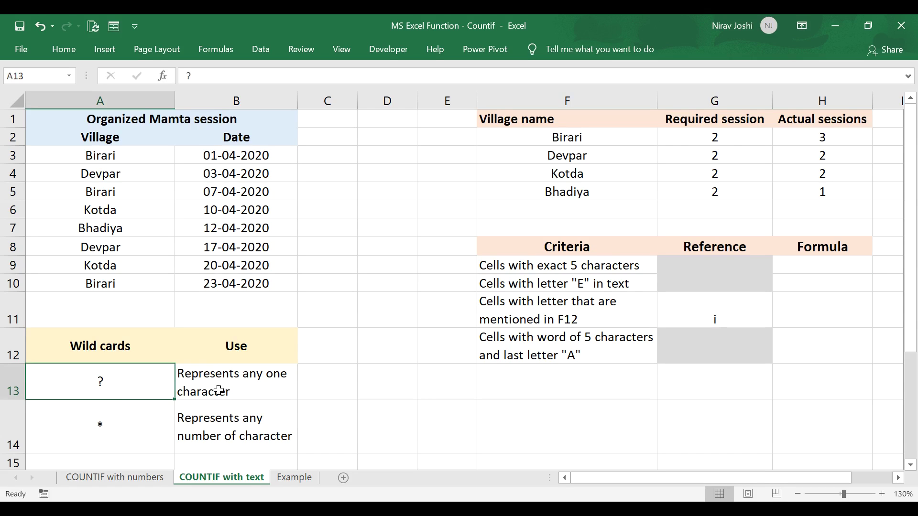
pyautogui.click(257, 394)
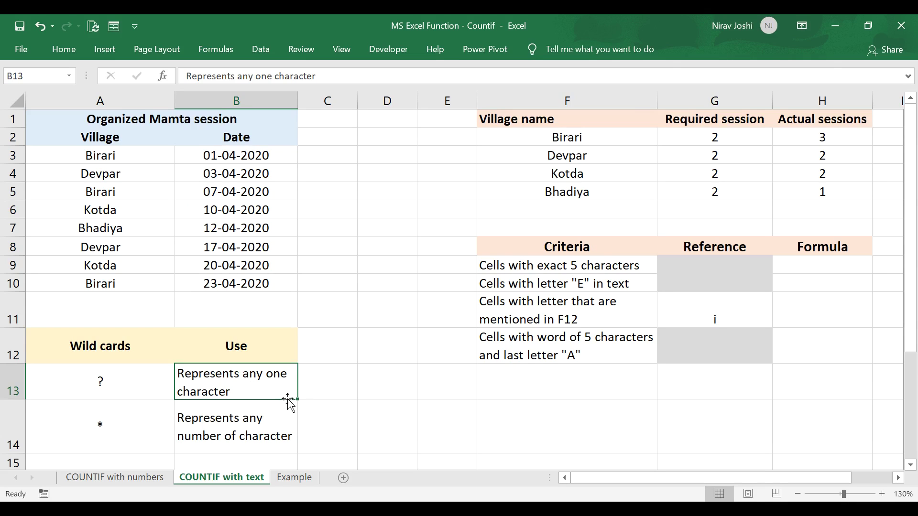
# - Enter the five-character wildcard pattern ????? in cell D13 as an example beside the ? wildcard
pyautogui.click(374, 387)
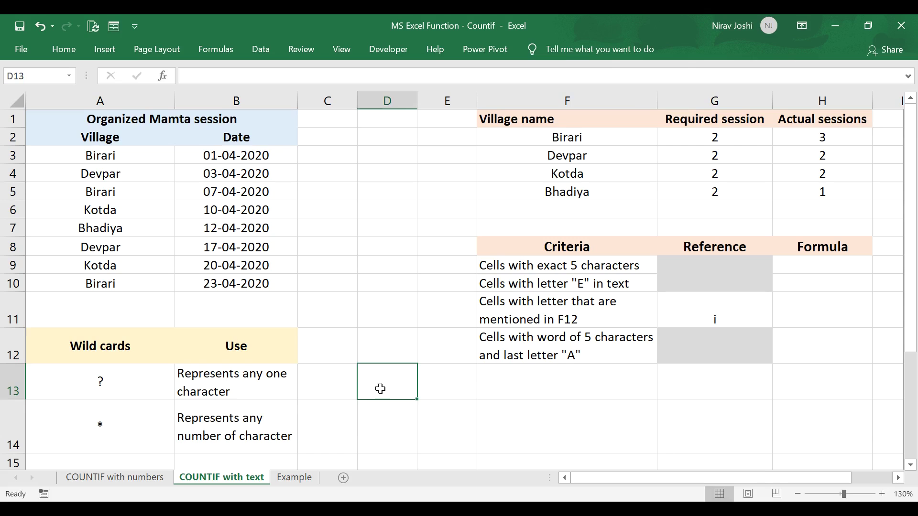
pyautogui.write('?????')
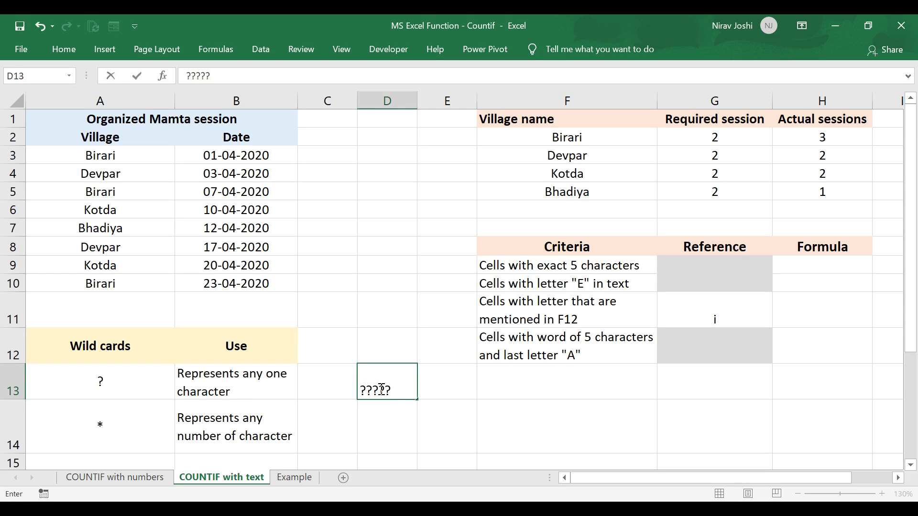
pyautogui.press('Return')
pyautogui.click(378, 390)
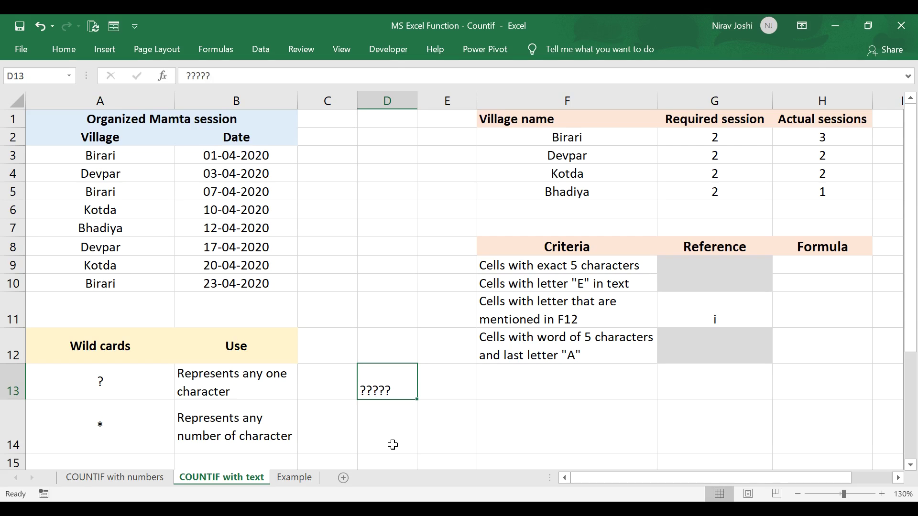
# - Enter the * wildcard in cell D14 as an example and compare it with the pattern in D13
pyautogui.click(158, 437)
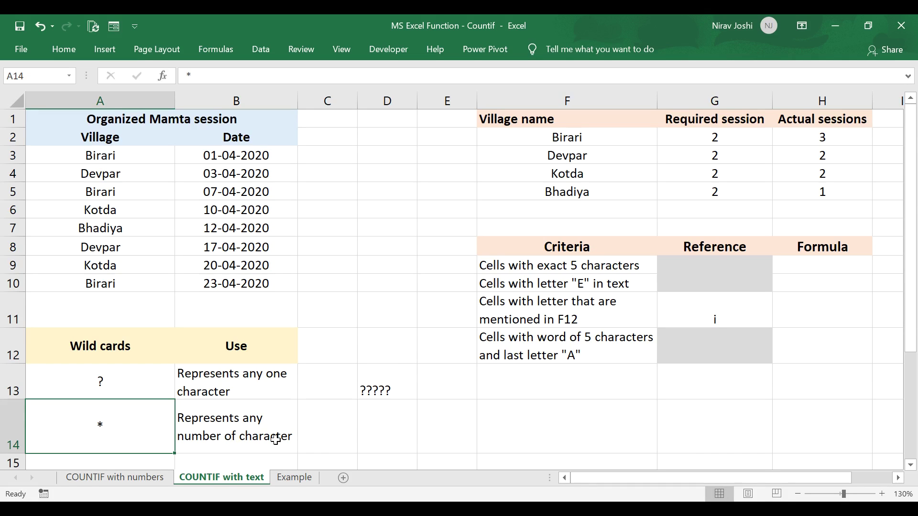
pyautogui.click(386, 439)
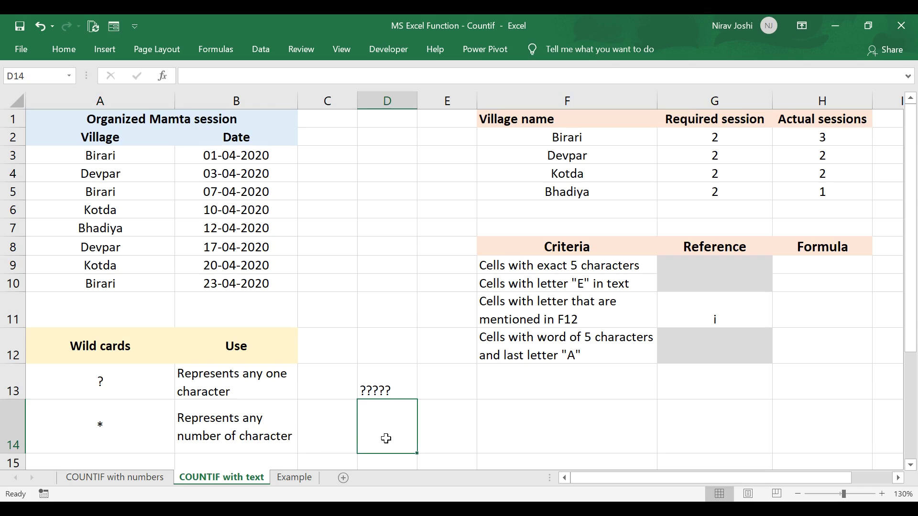
pyautogui.write('*')
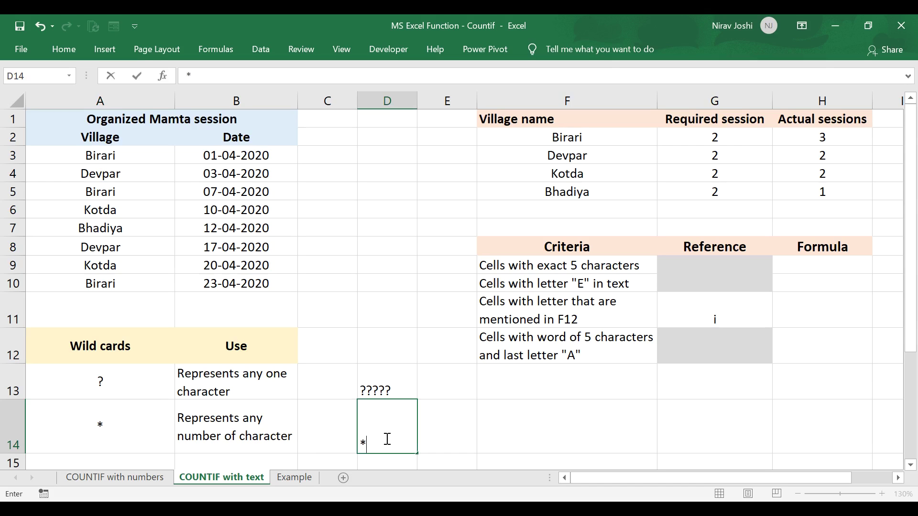
pyautogui.click(382, 386)
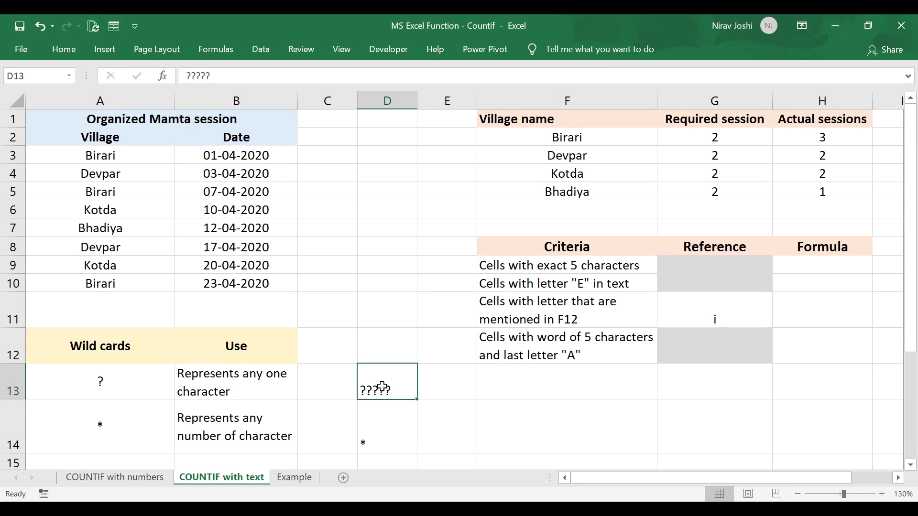
pyautogui.click(378, 445)
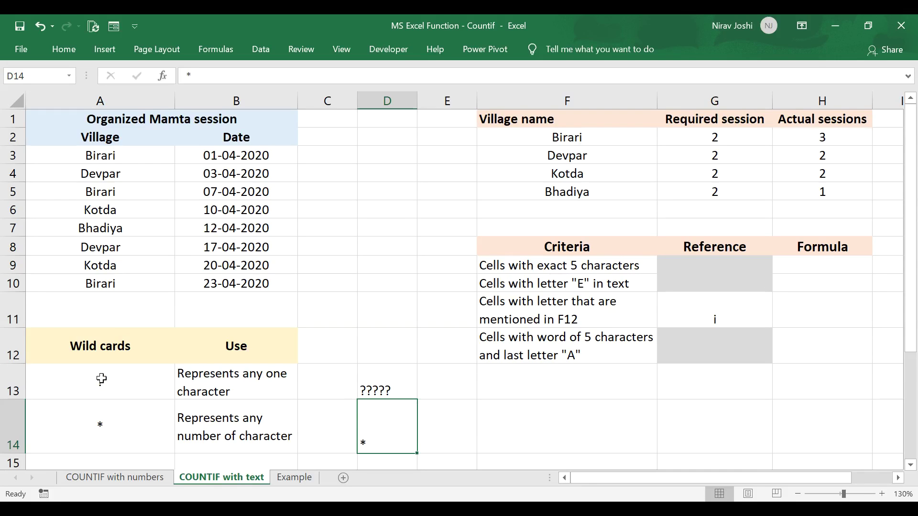
# - Count the village names with exactly five characters by entering =COUNTIF(A3:A10,"?????") in H9
pyautogui.click(809, 269)
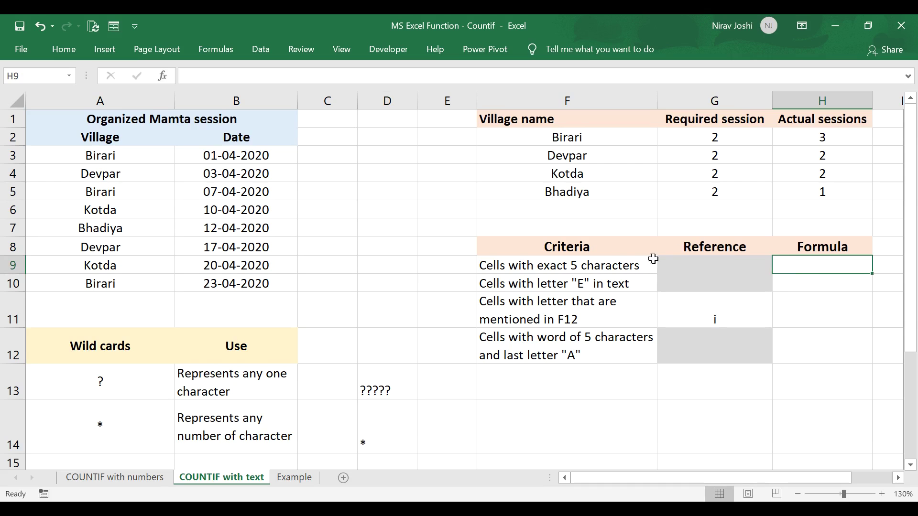
pyautogui.moveTo(164, 158); pyautogui.dragTo(139, 283)
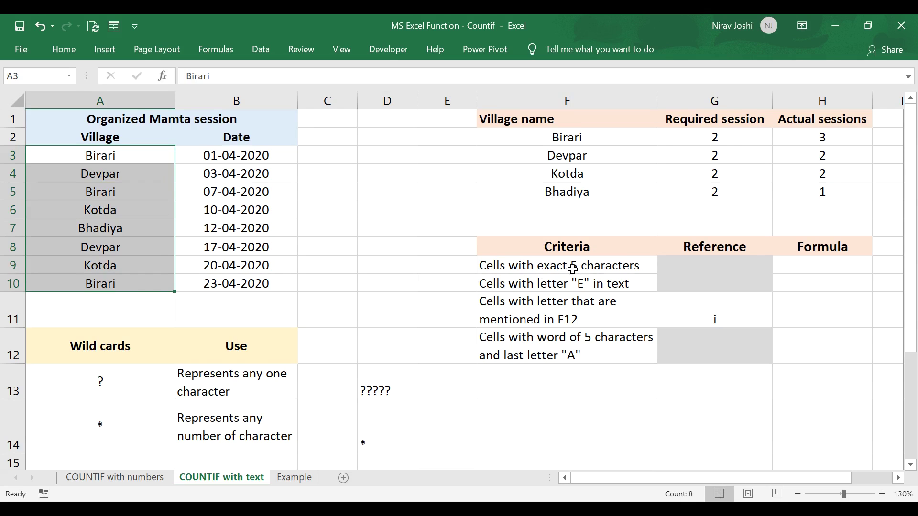
pyautogui.click(789, 263)
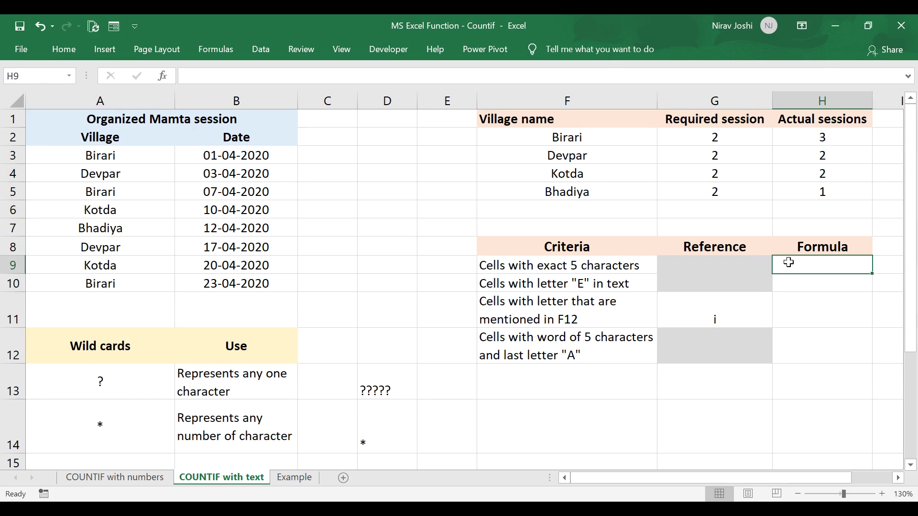
pyautogui.write('=coun')
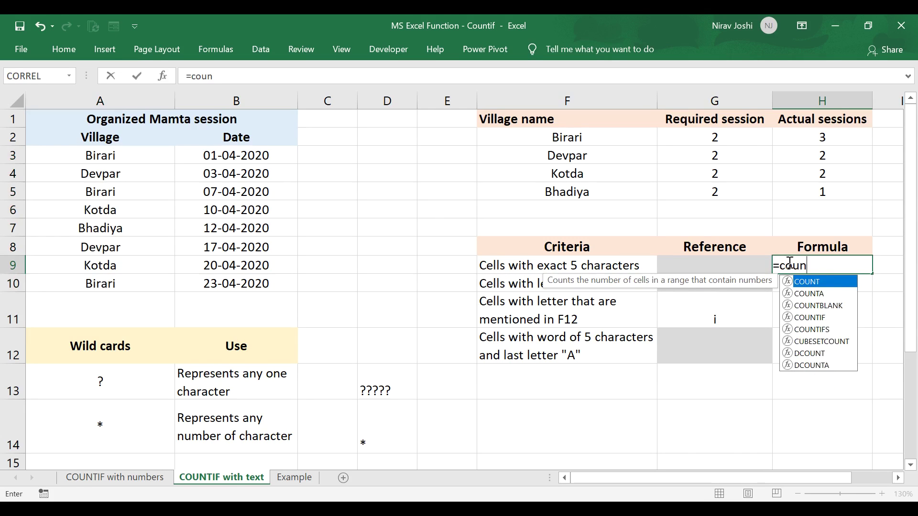
pyautogui.write('tif(')
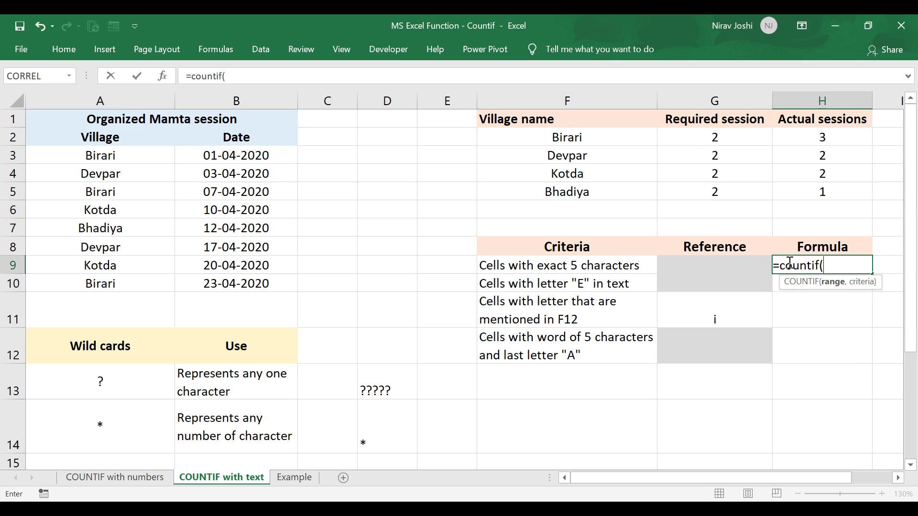
pyautogui.moveTo(91, 156); pyautogui.dragTo(109, 283)
pyautogui.write(',')
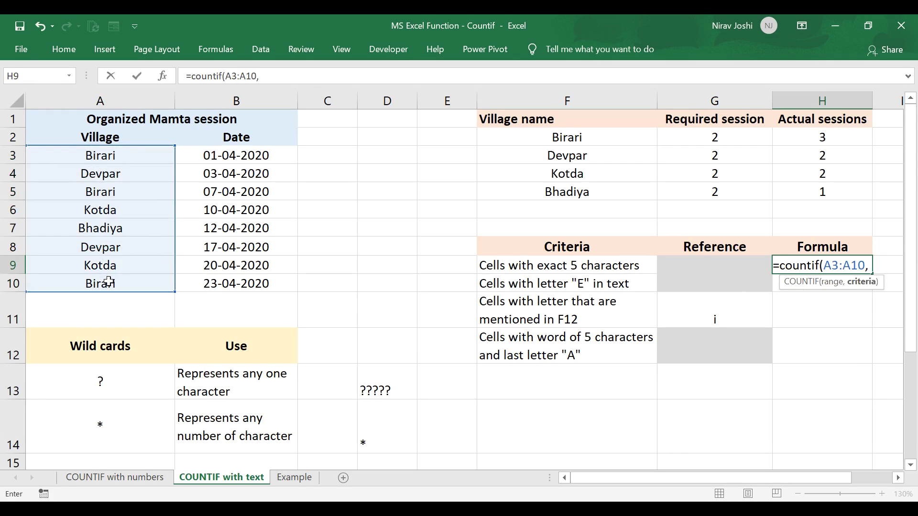
pyautogui.write('"')
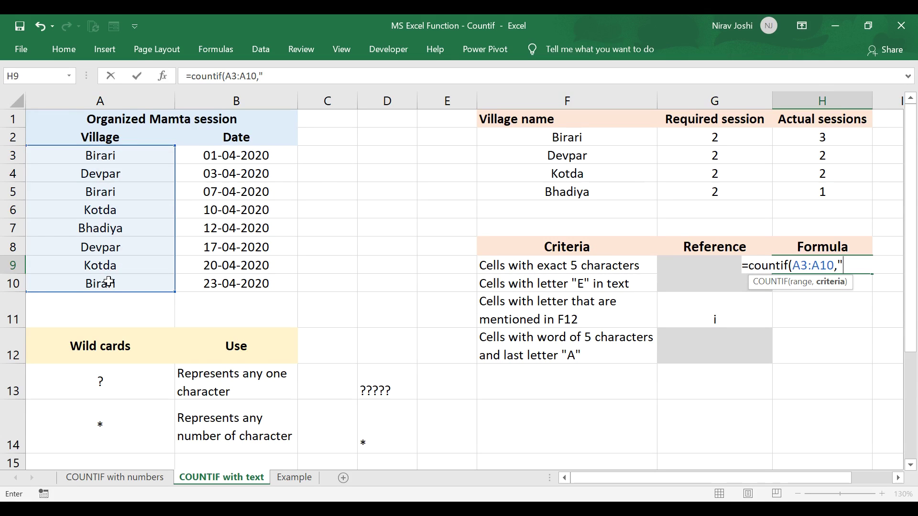
pyautogui.write('?????")')
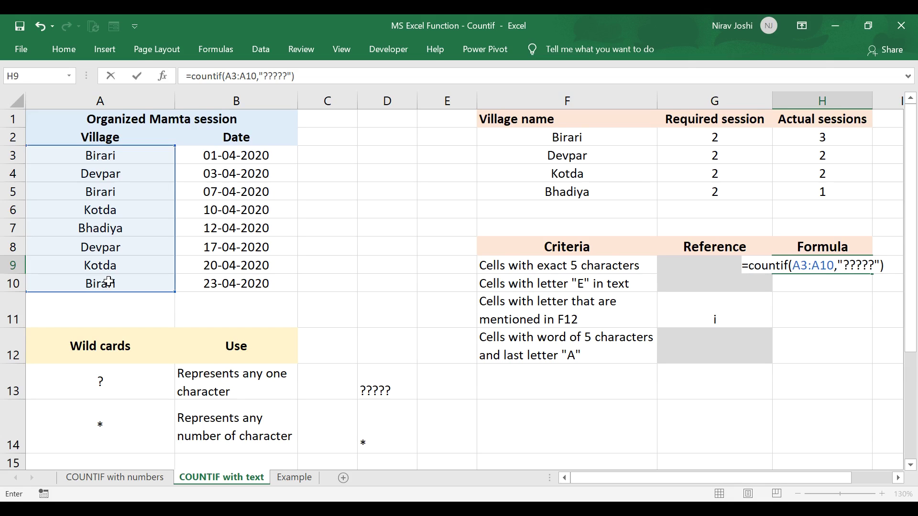
pyautogui.press('Return')
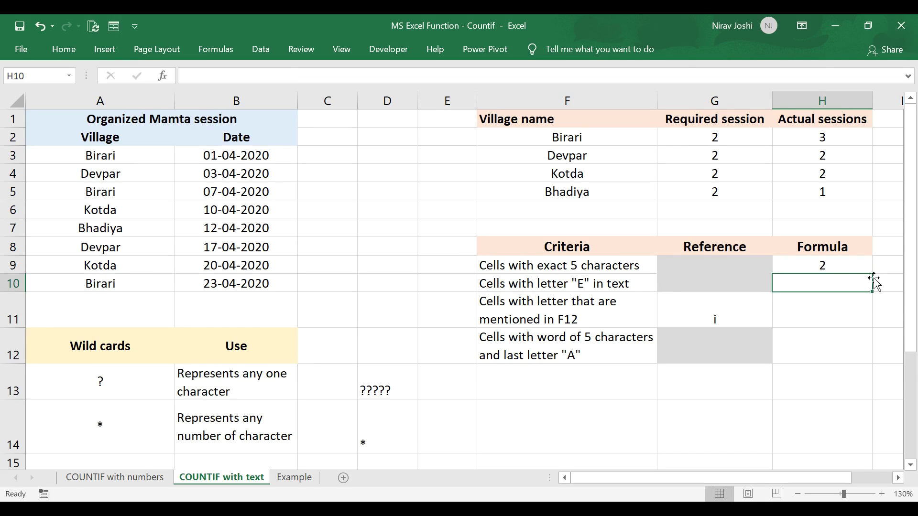
pyautogui.click(835, 263)
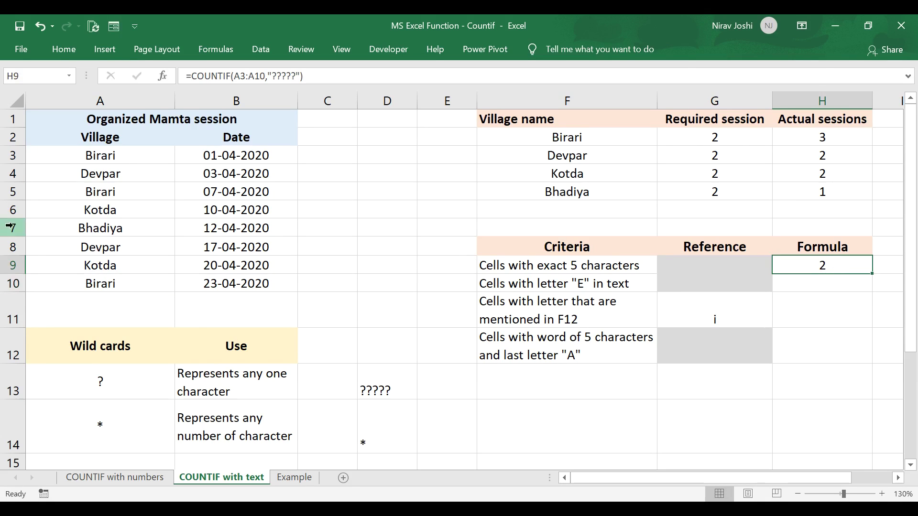
# - Check the two Kotda entries in A6 and A9 against the five-character criterion
pyautogui.doubleClick(76, 264)
pyautogui.moveTo(123, 265); pyautogui.dragTo(76, 265)
pyautogui.click(65, 211)
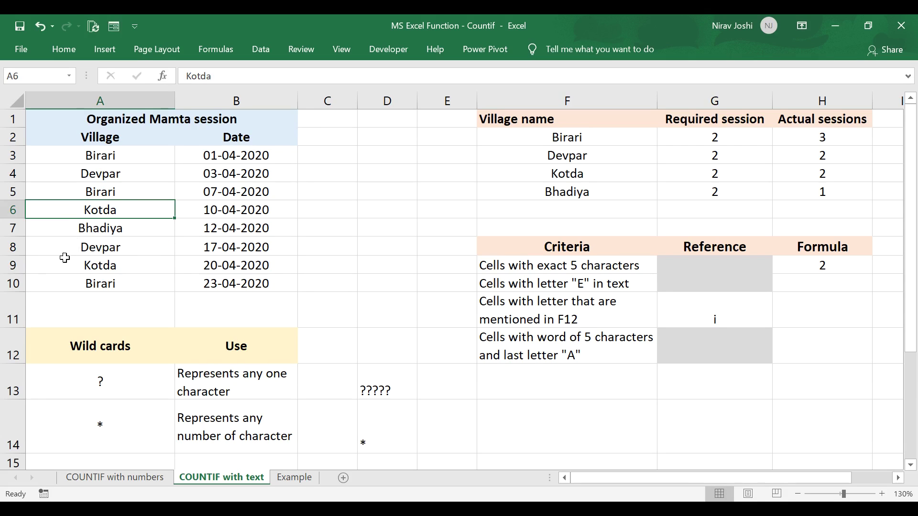
pyautogui.click(65, 266)
pyautogui.click(70, 207)
pyautogui.click(65, 264)
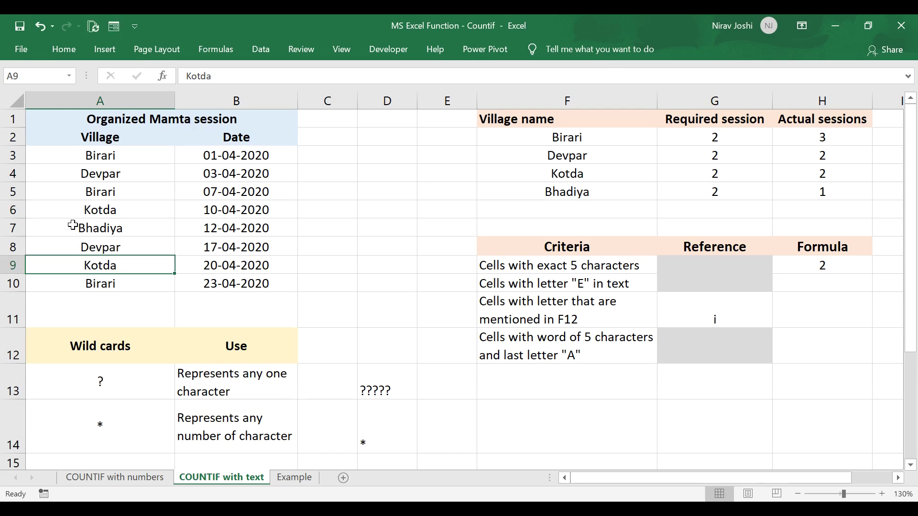
# - Change the village name in A9 to Kotd) to test the five-character count with a special character
pyautogui.doubleClick(126, 267)
pyautogui.press('BackSpace')
pyautogui.write(')')
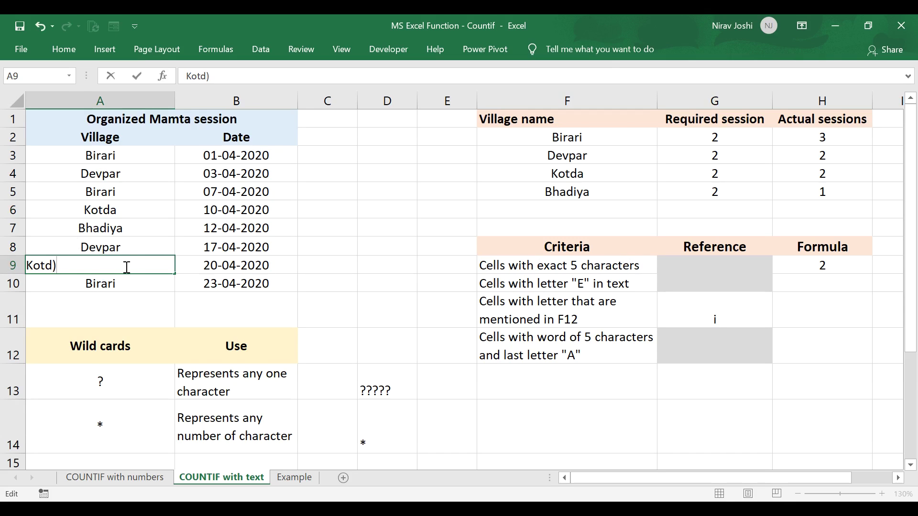
pyautogui.press('Return')
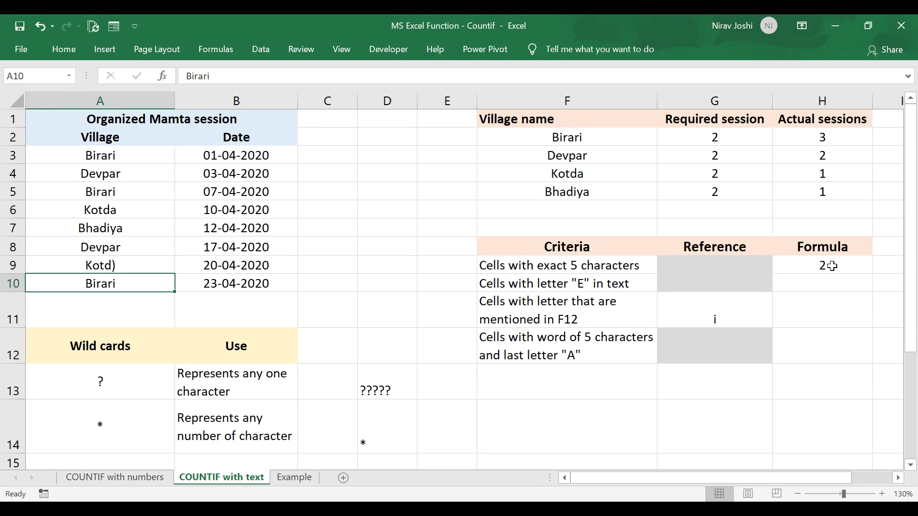
# - Replace the entry in A9 with the five symbols #$%^& to test the five-character count
pyautogui.doubleClick(127, 265)
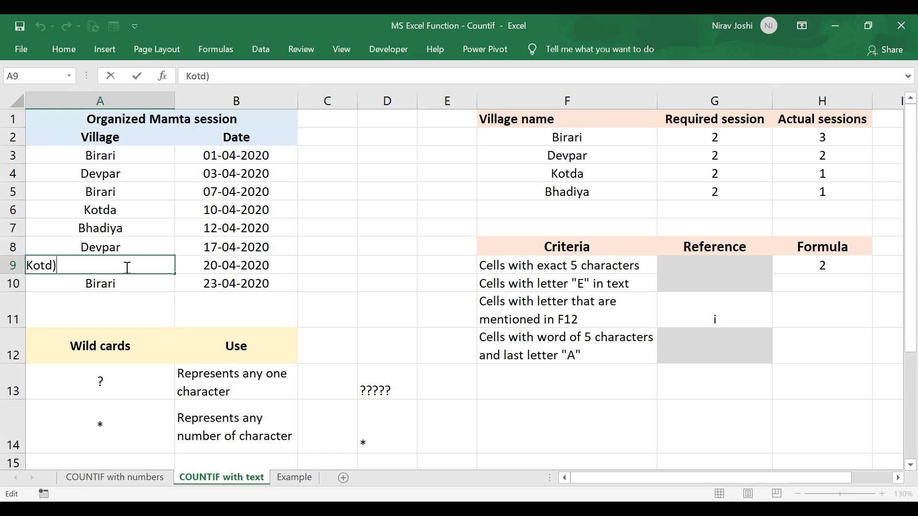
pyautogui.press('BackSpace')
pyautogui.press('BackSpace')
pyautogui.press('BackSpace')
pyautogui.press('BackSpace')
pyautogui.press('BackSpace')
pyautogui.write('#$%^&')
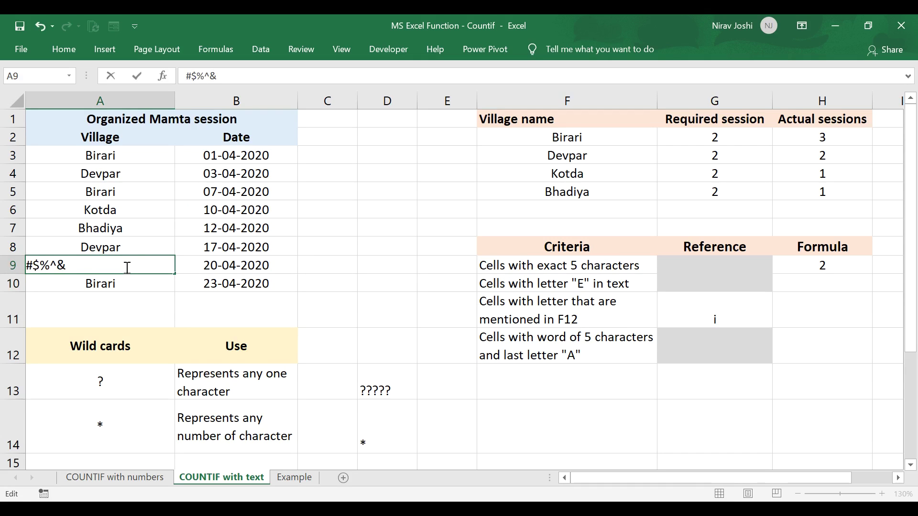
pyautogui.press('Return')
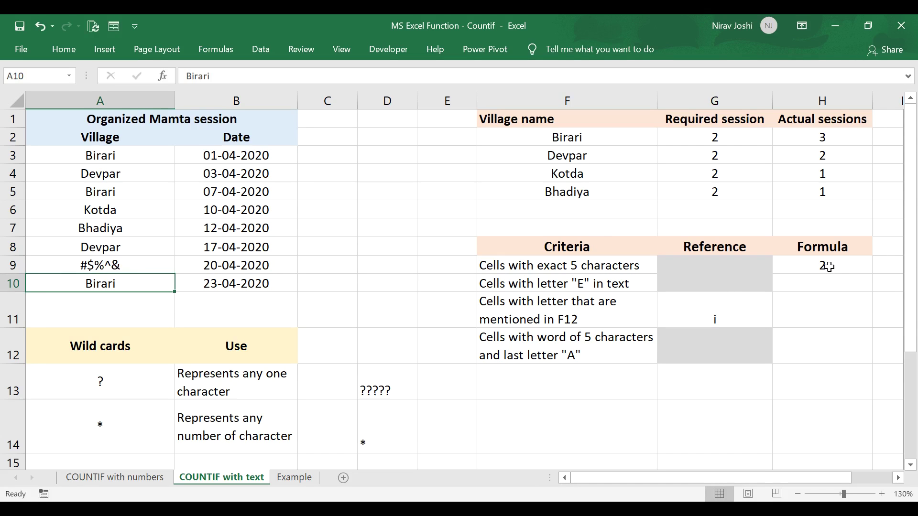
# - Enter the number 12354 in A9 and check the five-character count formula in H9 against it
pyautogui.click(107, 266)
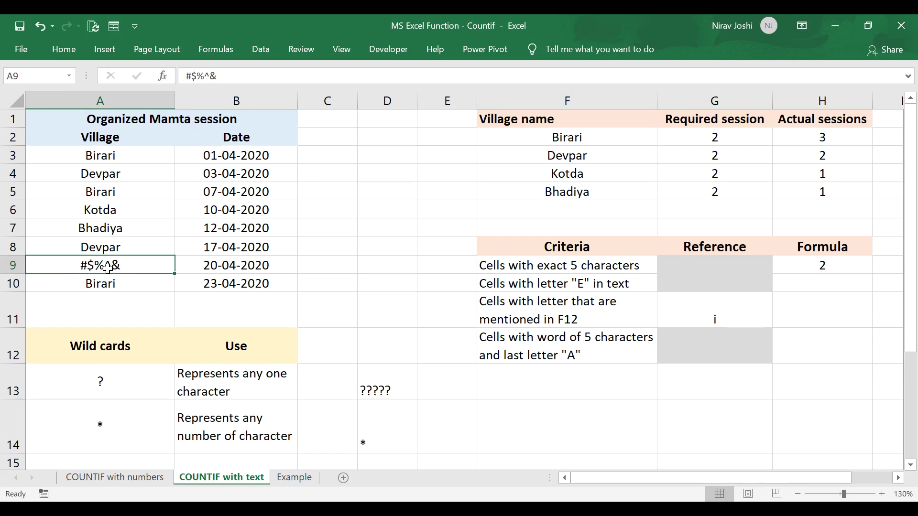
pyautogui.write('12354')
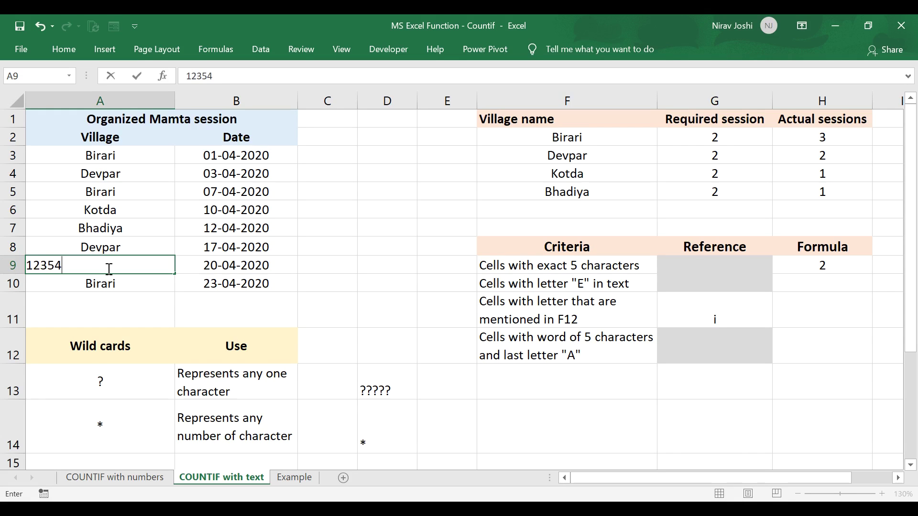
pyautogui.press('Return')
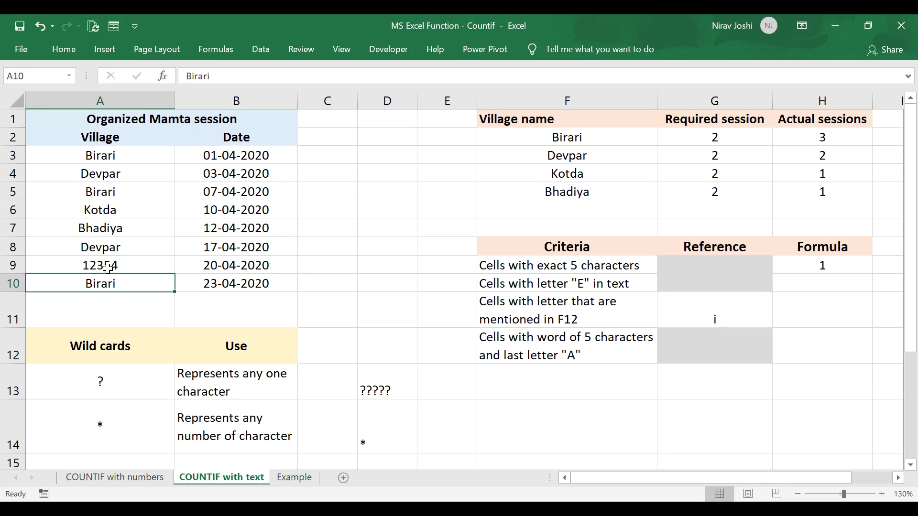
pyautogui.click(808, 266)
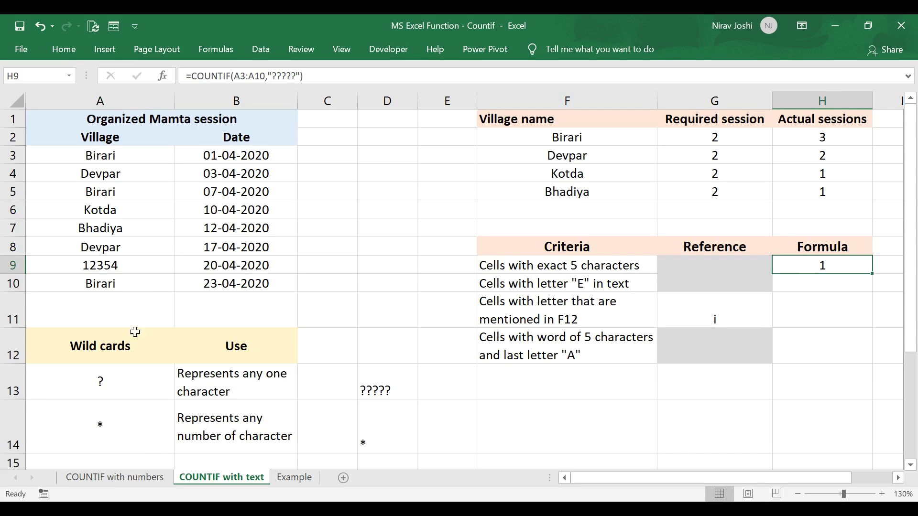
# - Restore the village name Kotda in A9
pyautogui.click(131, 269)
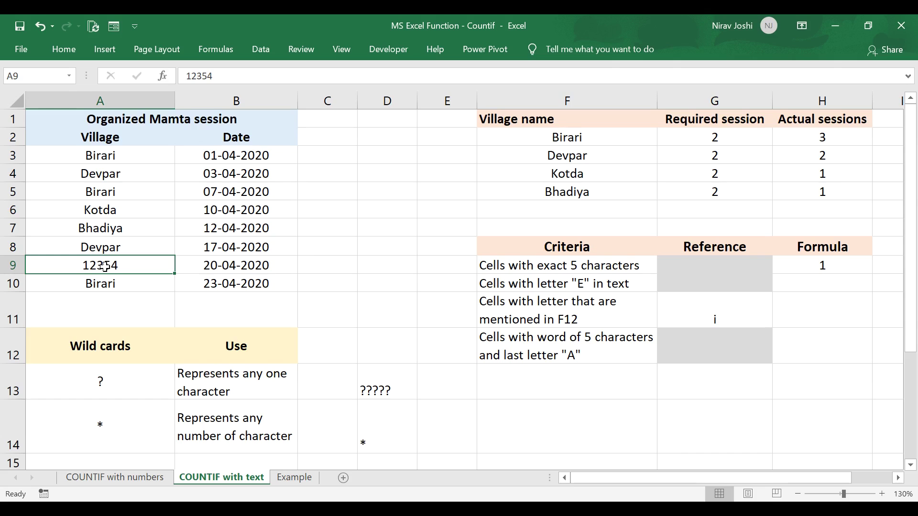
pyautogui.write('Kotda')
pyautogui.press('Return')
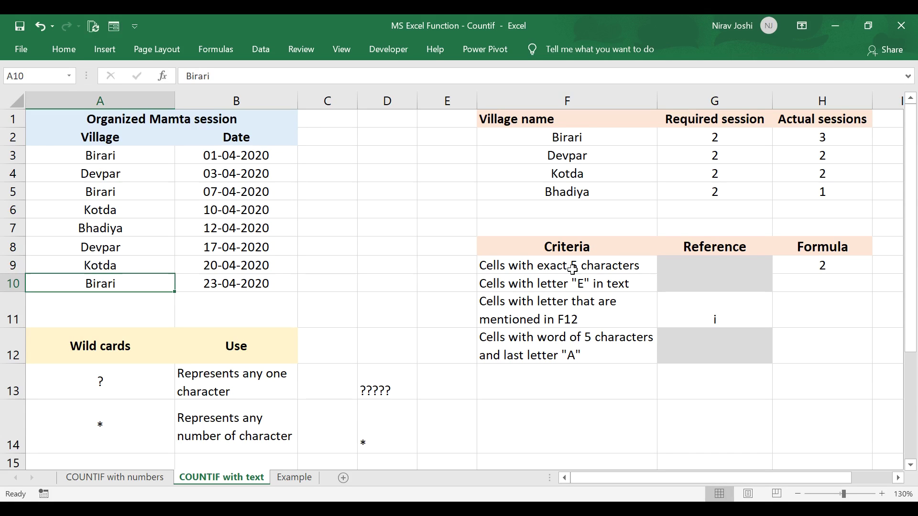
# - Count the village names containing the letter E by entering =COUNTIF(A3:A10,"*e*") in H10
pyautogui.click(812, 284)
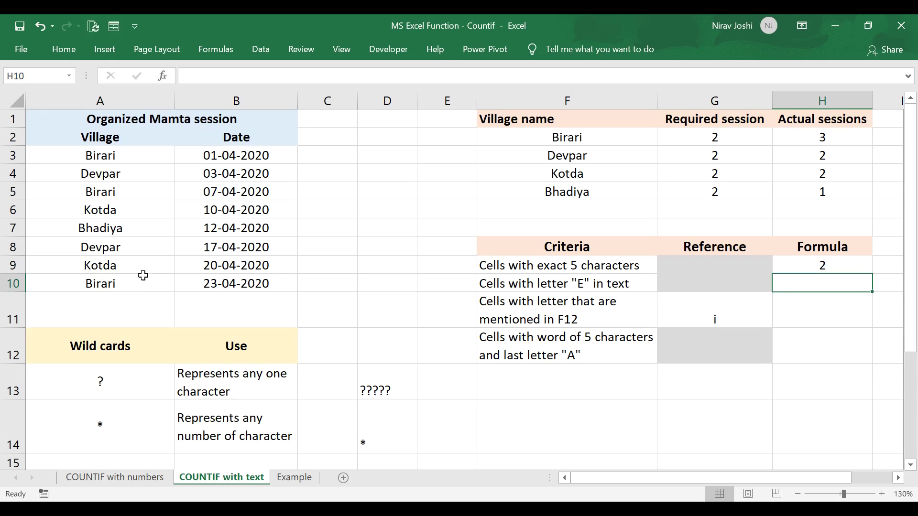
pyautogui.click(543, 285)
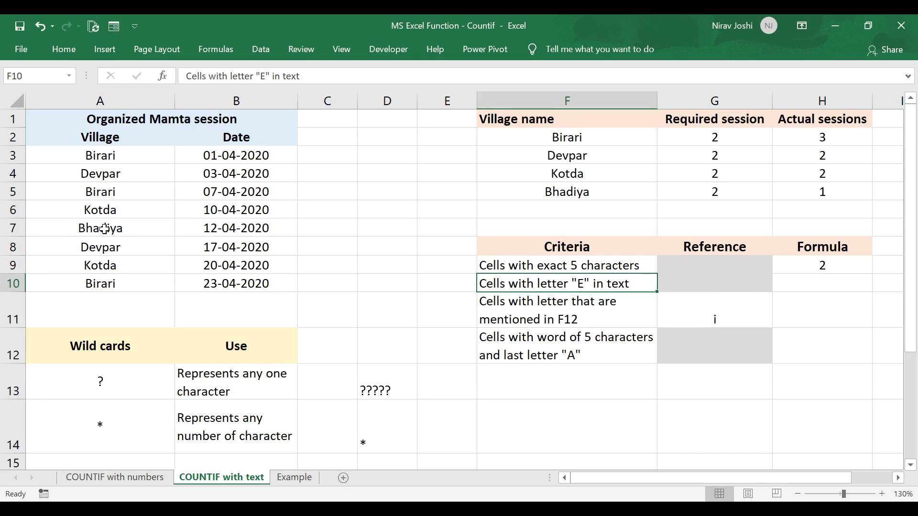
pyautogui.click(834, 284)
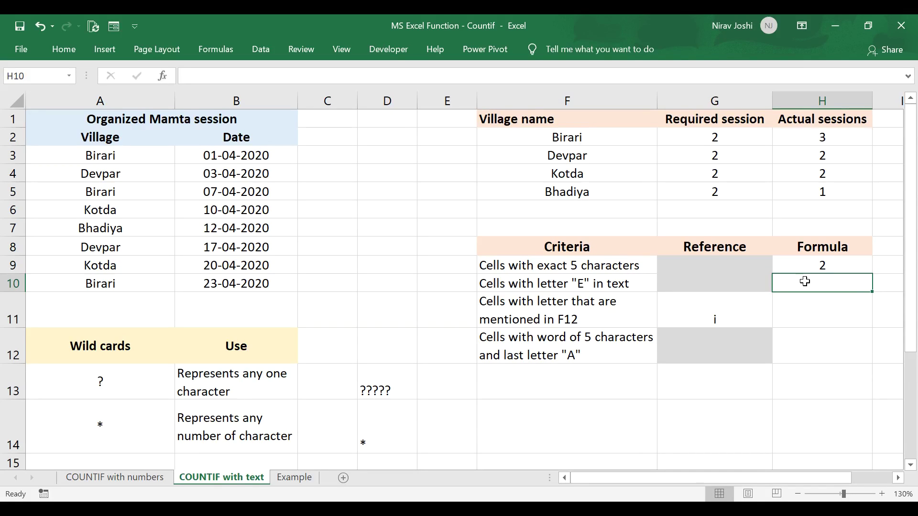
pyautogui.write('=')
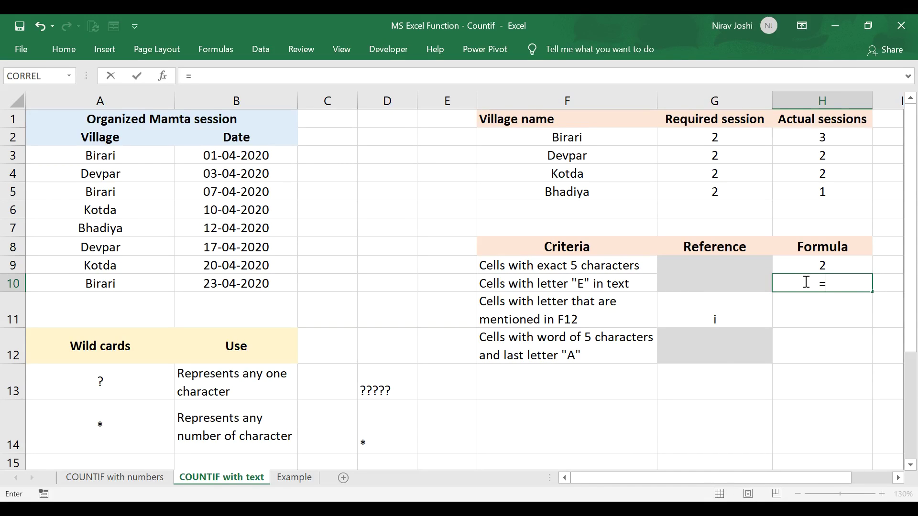
pyautogui.write('countif')
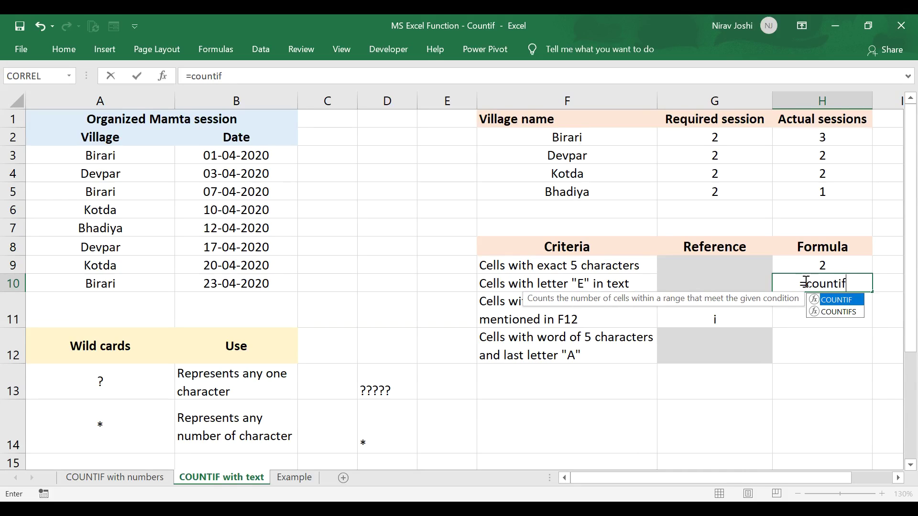
pyautogui.write('(')
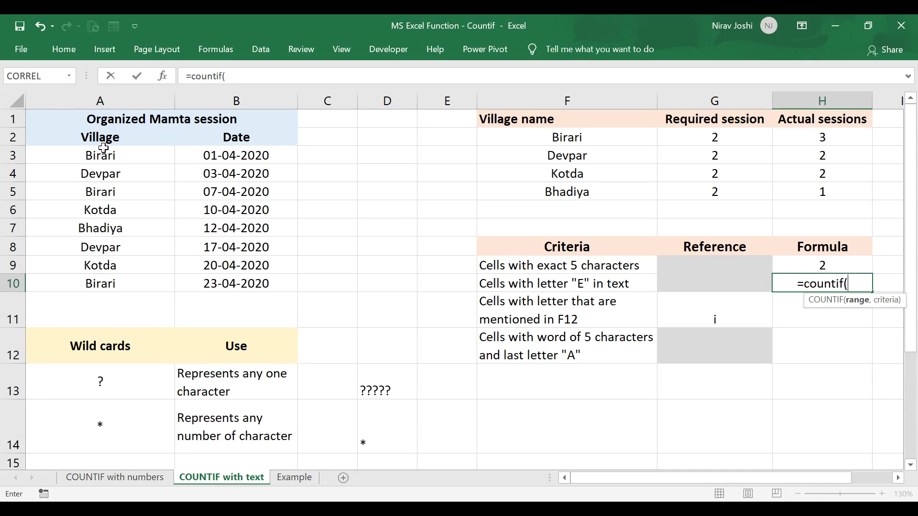
pyautogui.moveTo(109, 159); pyautogui.dragTo(117, 287)
pyautogui.write(',"')
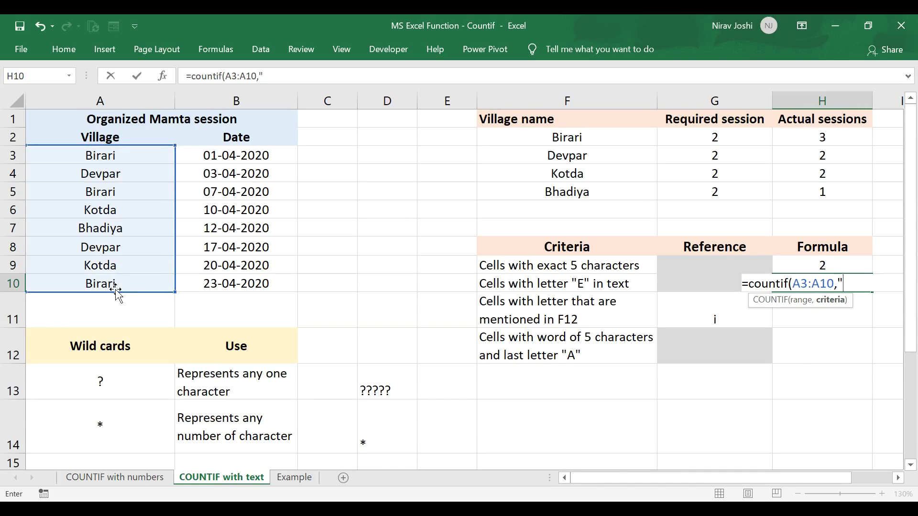
pyautogui.write('*e*")')
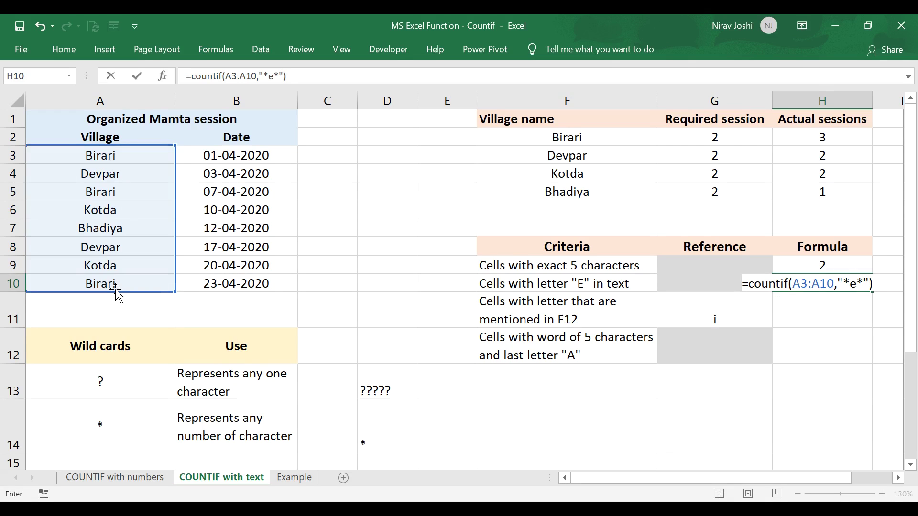
pyautogui.press('Return')
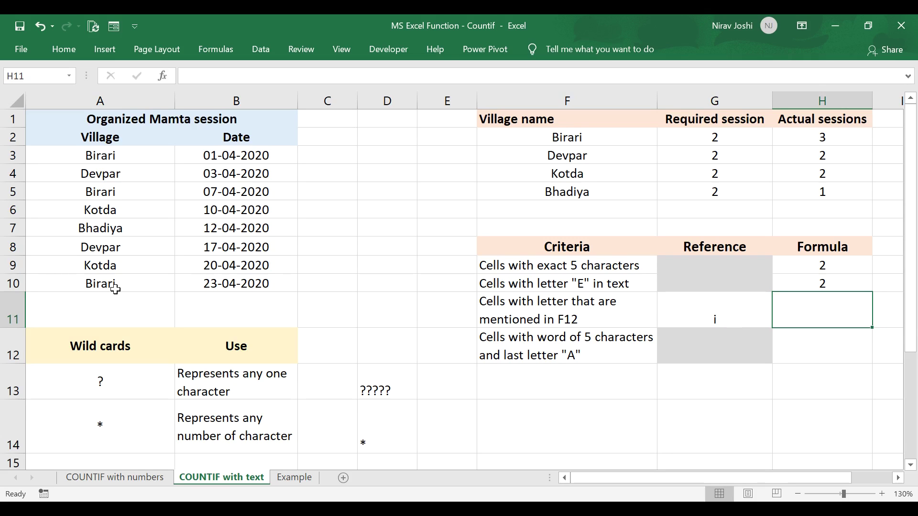
# - Enter fade in A4 as a word ending in e and check the letter-E count in H10
pyautogui.click(94, 180)
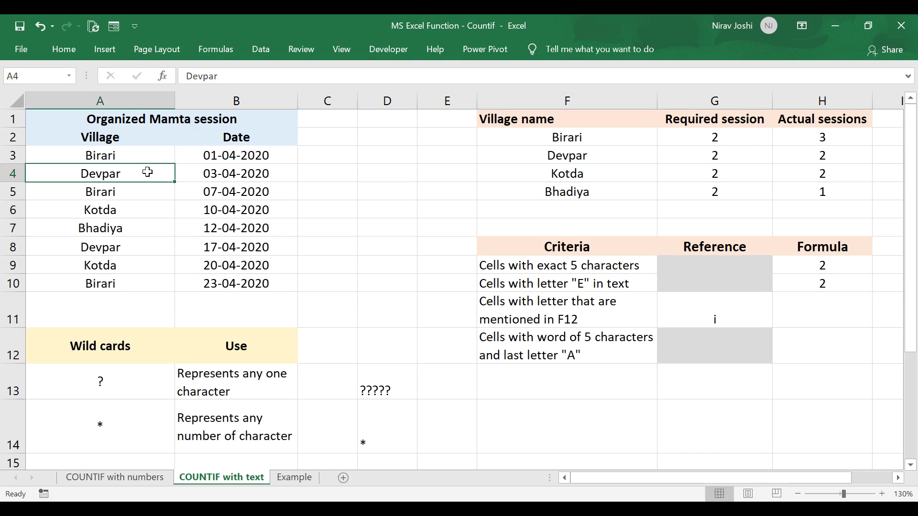
pyautogui.write('fade')
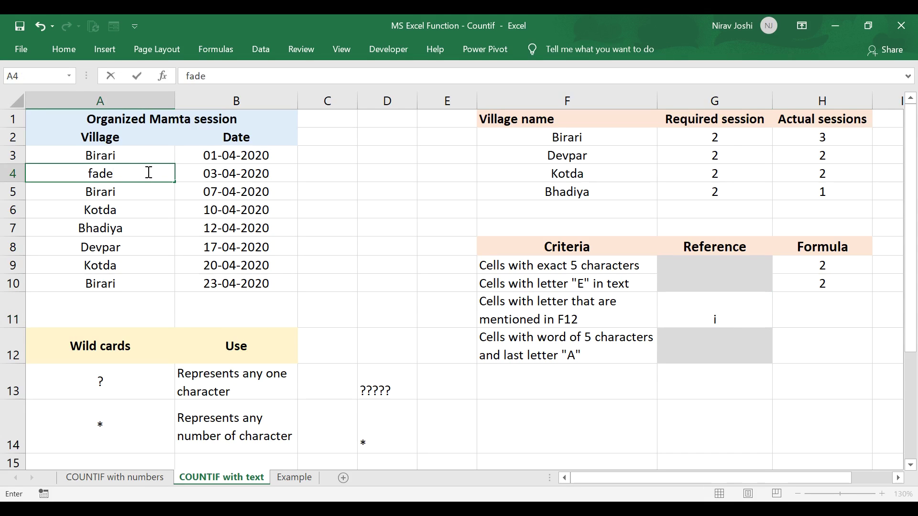
pyautogui.press('Return')
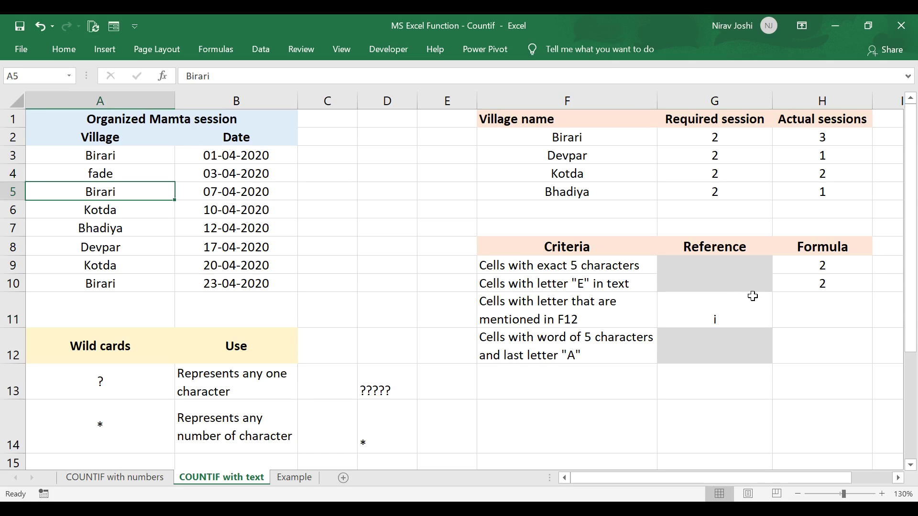
pyautogui.click(789, 278)
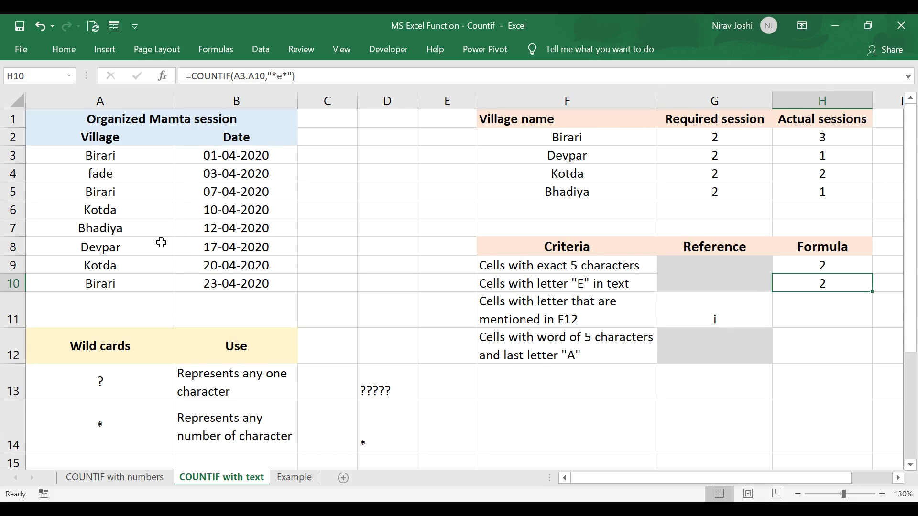
# - Replace the entry in A4 with Elephant, a word starting with E, and check the count in H10
pyautogui.doubleClick(115, 180)
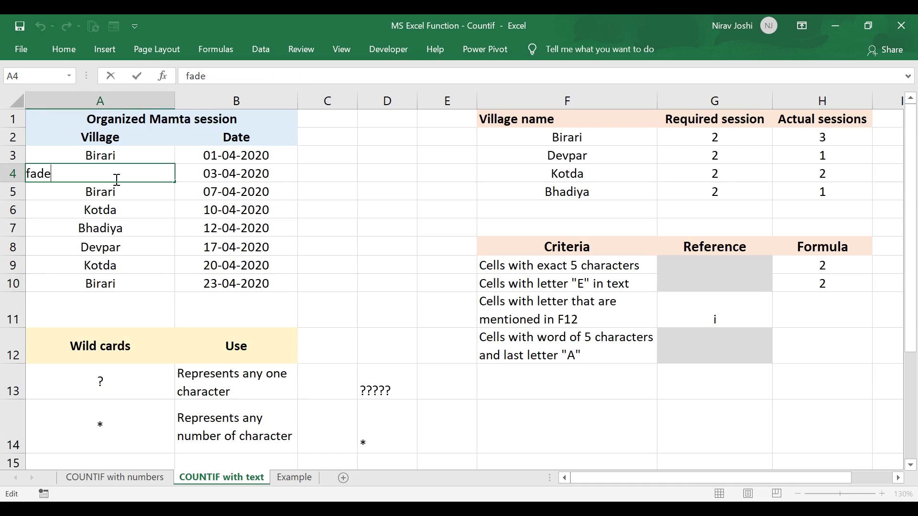
pyautogui.press('BackSpace')
pyautogui.press('BackSpace')
pyautogui.press('BackSpace')
pyautogui.press('BackSpace')
pyautogui.write('Elephant')
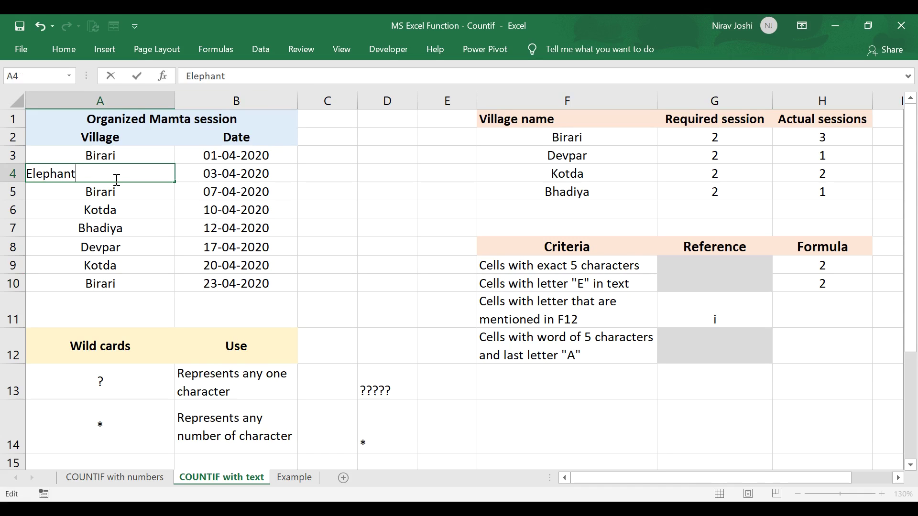
pyautogui.press('Return')
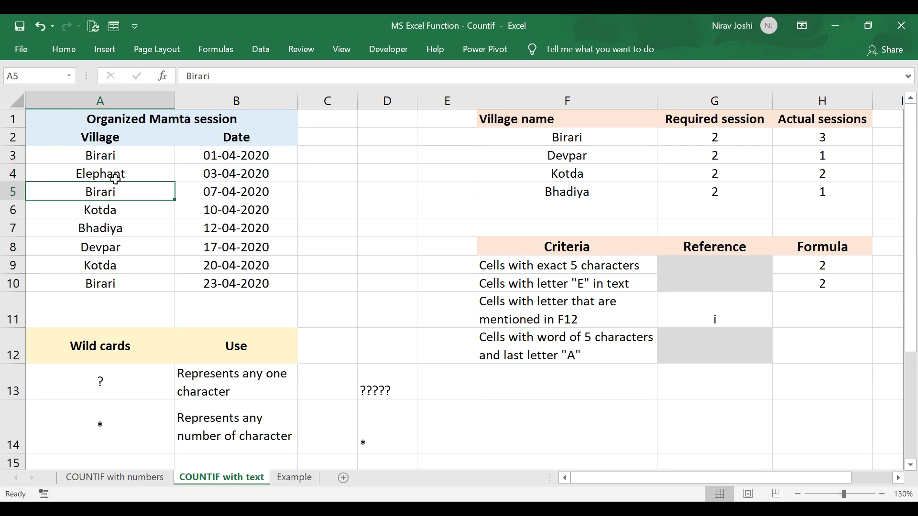
pyautogui.click(799, 287)
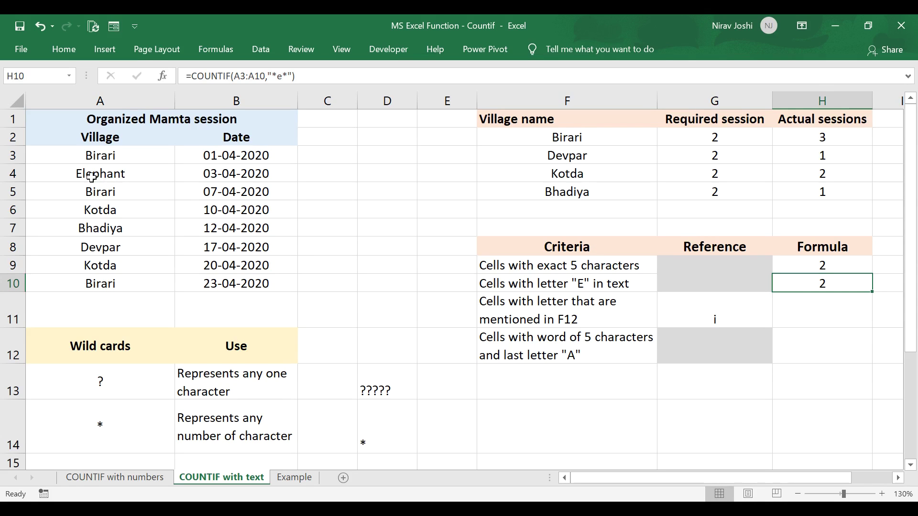
# - Restore the village name Devpar in A4
pyautogui.click(126, 174)
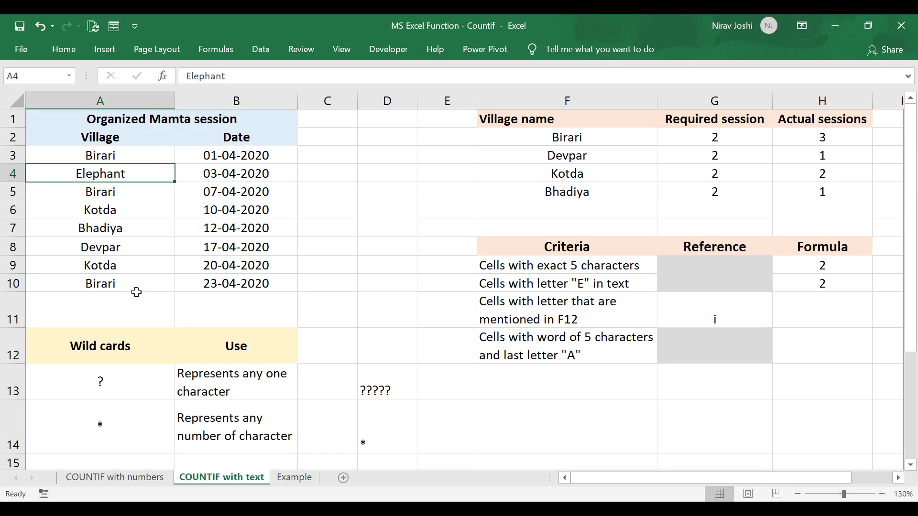
pyautogui.write('Devpar')
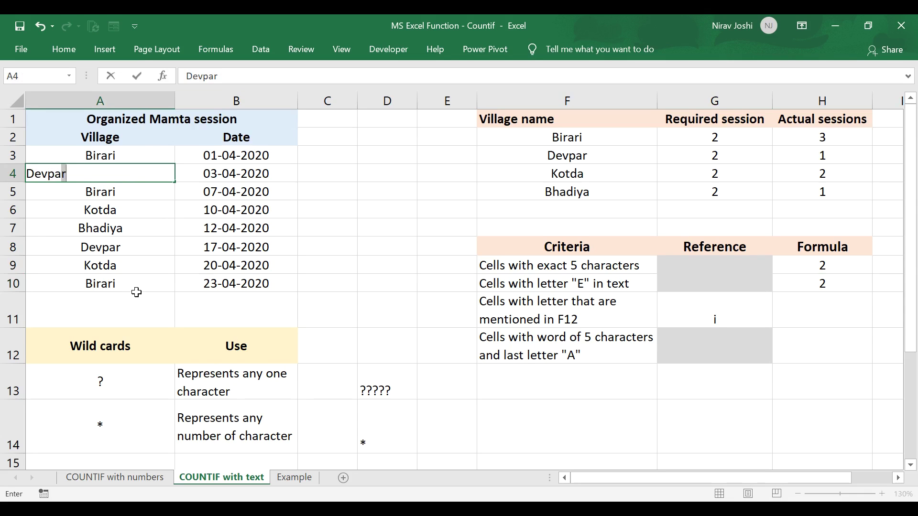
pyautogui.press('Return')
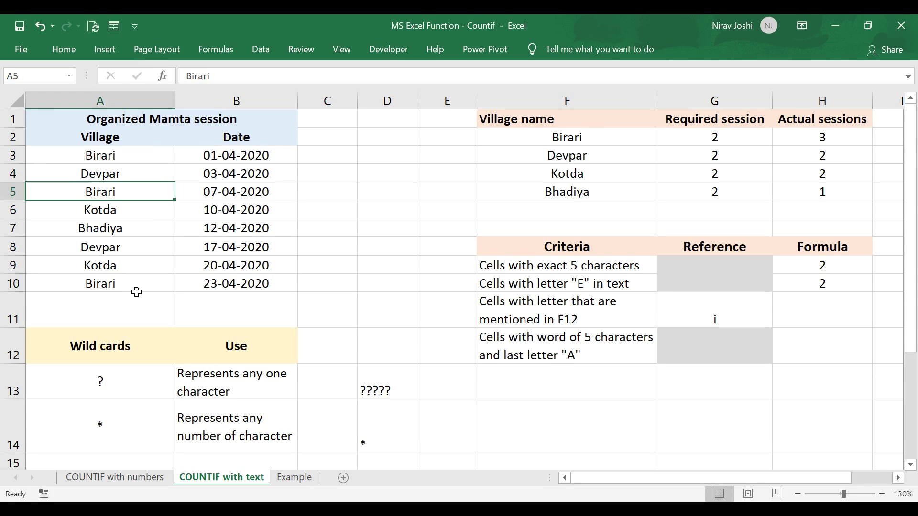
# - Examine the letter e inside the "*e*" criterion of the H10 formula, leaving the formula unchanged
pyautogui.click(799, 288)
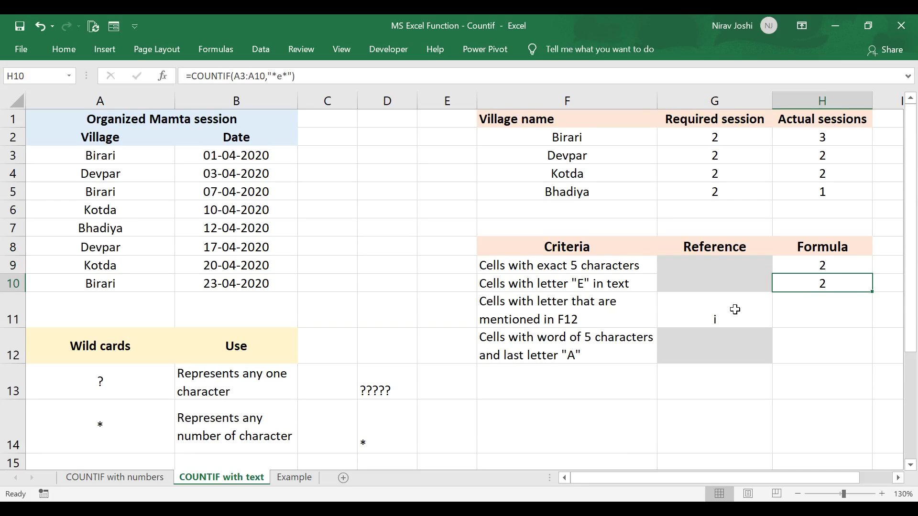
pyautogui.doubleClick(784, 287)
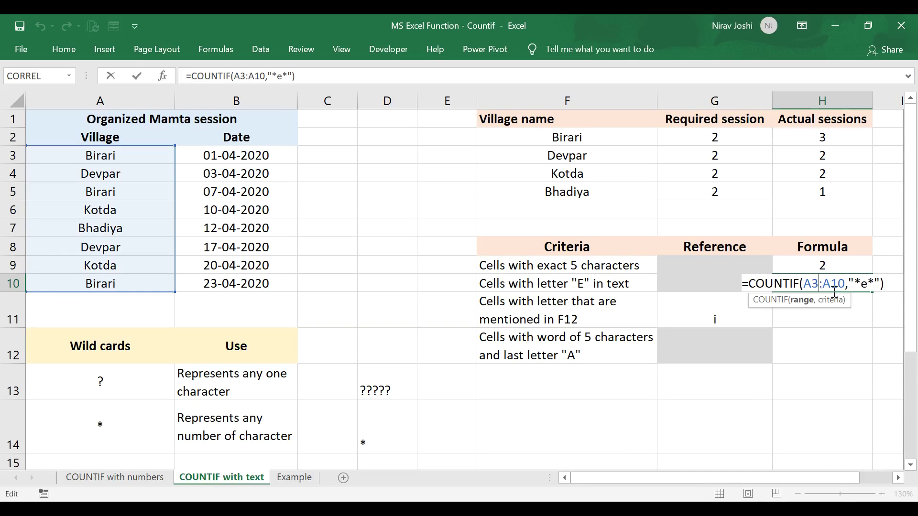
pyautogui.click(863, 286)
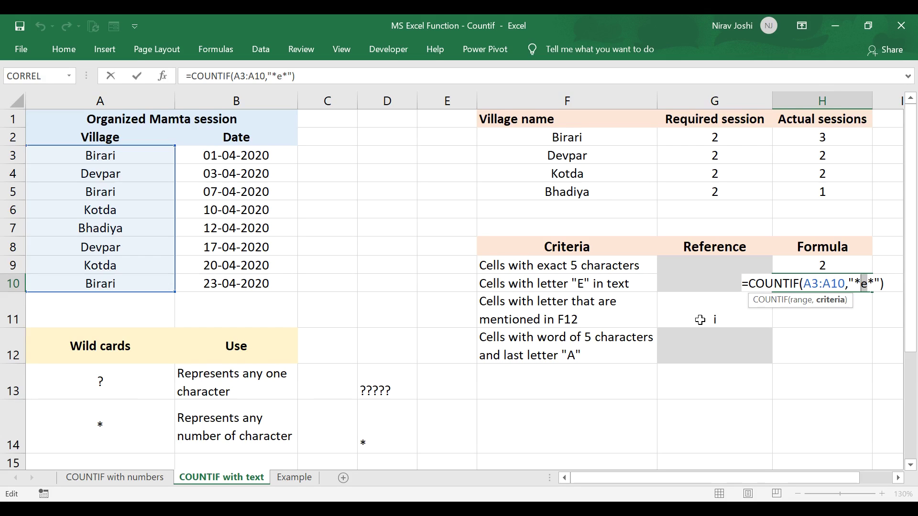
pyautogui.hotkey('ctrl', 'Return')
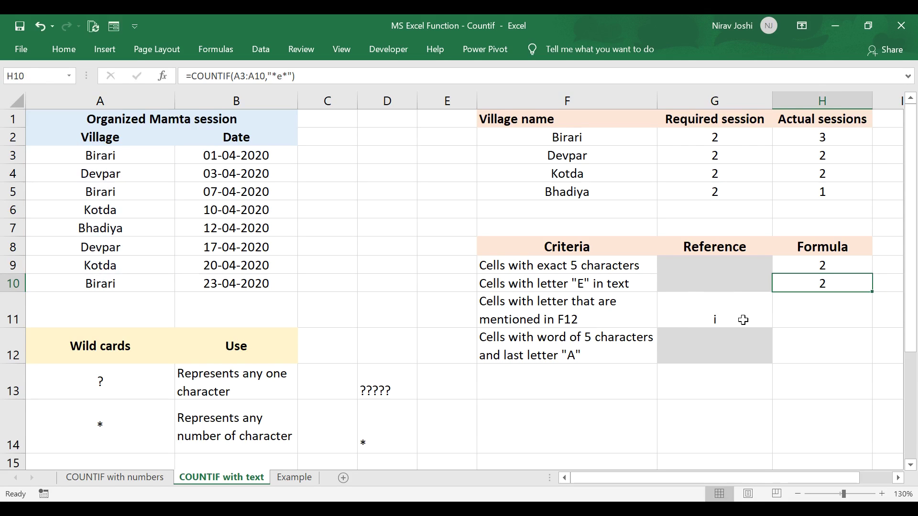
# - Try to count the villages containing the letter referenced in G11 by entering =COUNTIF(A3:A10,"*G11*") in H11
pyautogui.click(819, 311)
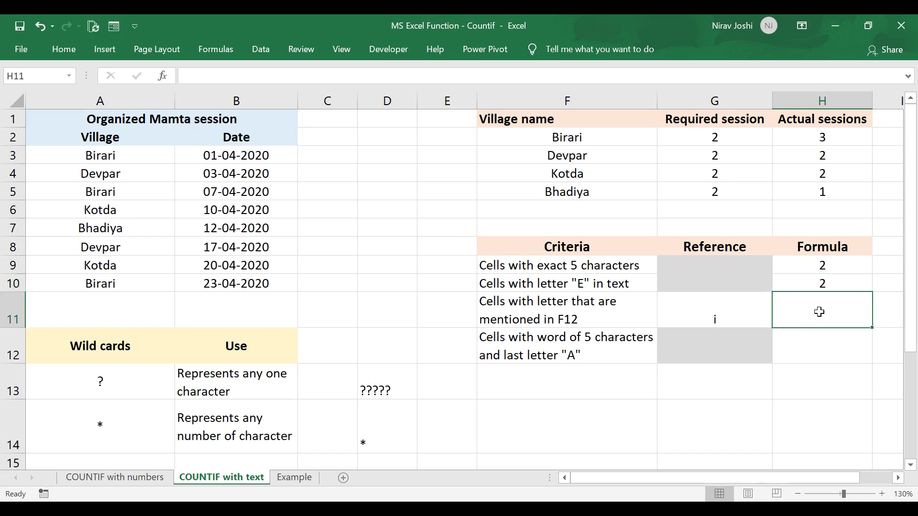
pyautogui.write('=')
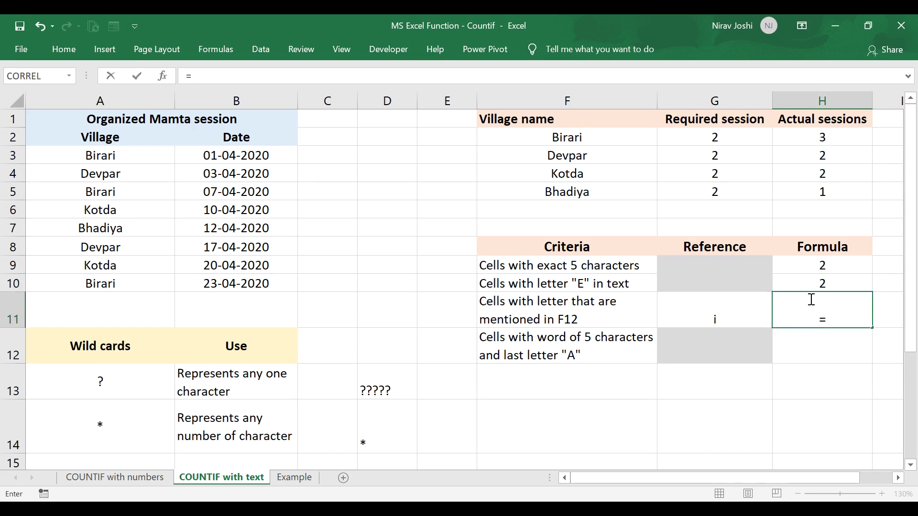
pyautogui.write('countif')
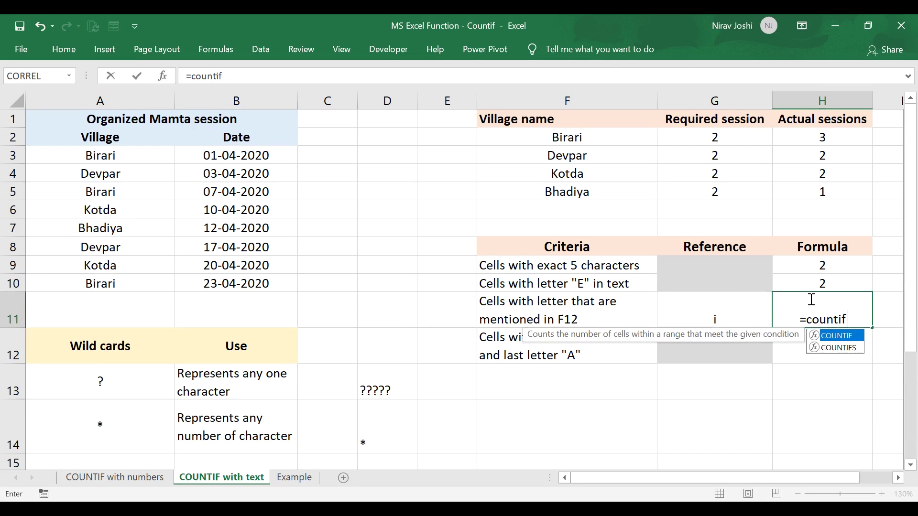
pyautogui.write('(')
pyautogui.moveTo(95, 155); pyautogui.dragTo(103, 286)
pyautogui.write(',"')
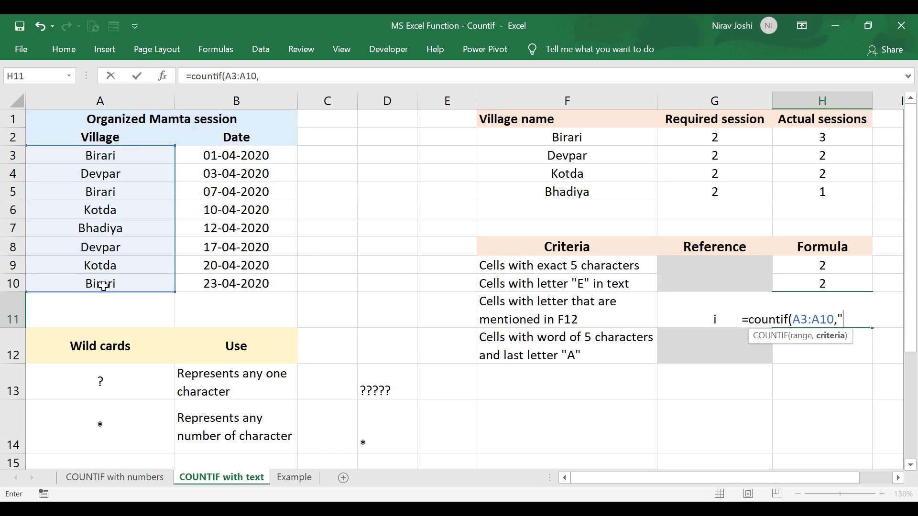
pyautogui.write('*')
pyautogui.click(679, 313)
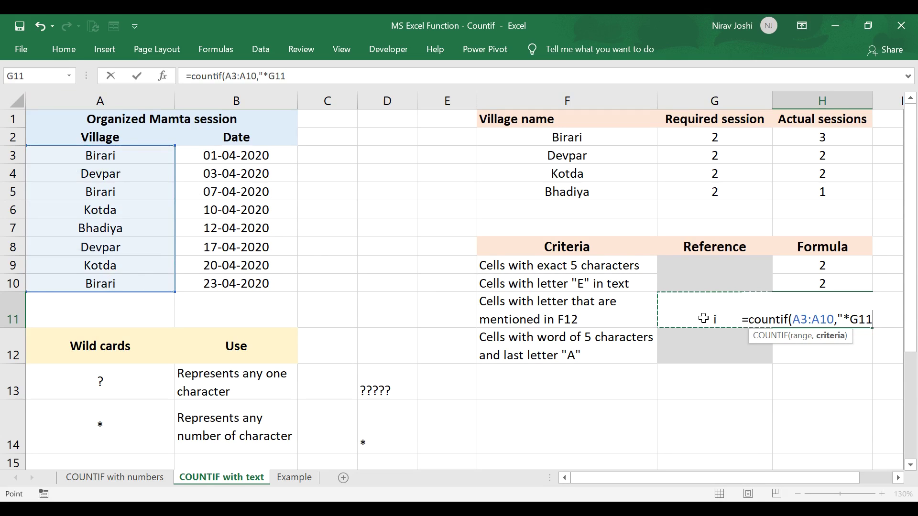
pyautogui.write('*")')
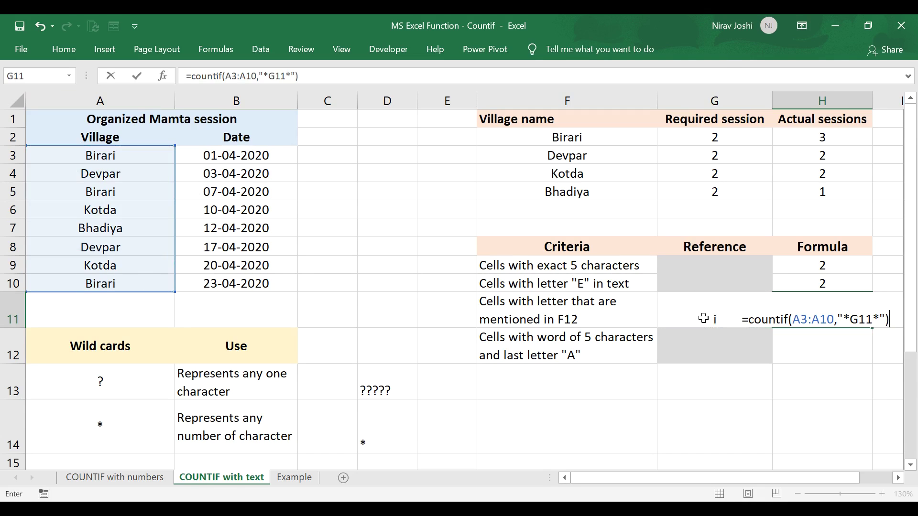
pyautogui.press('Return')
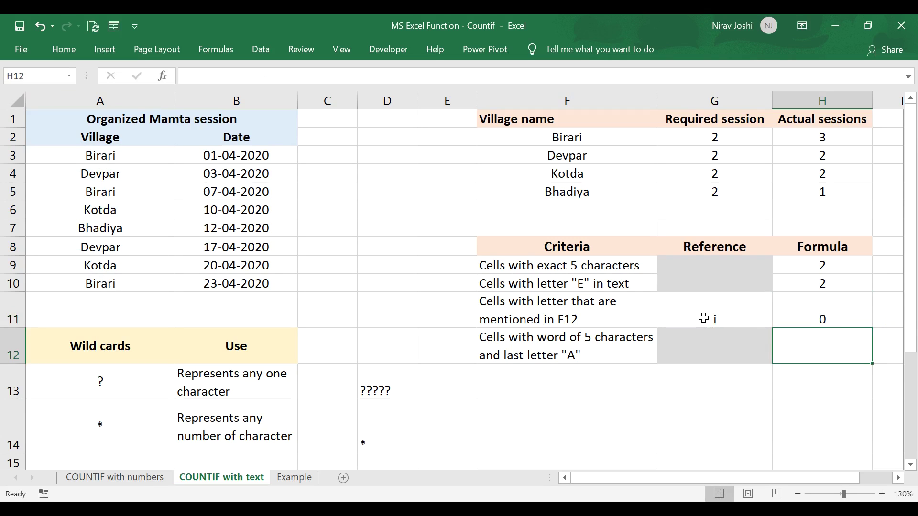
# - Check the H11 result against the village names containing the letter i in A3, A5, A7 and A10
pyautogui.click(811, 308)
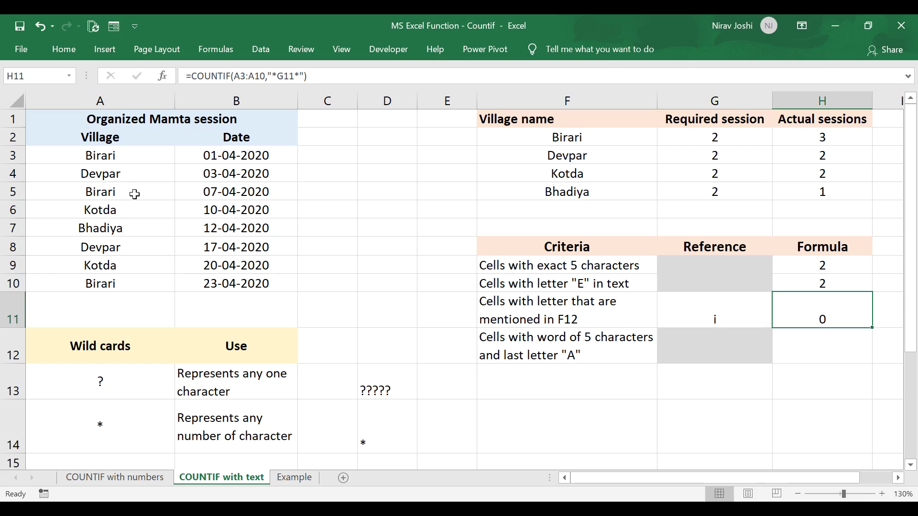
pyautogui.click(115, 156)
pyautogui.click(124, 194)
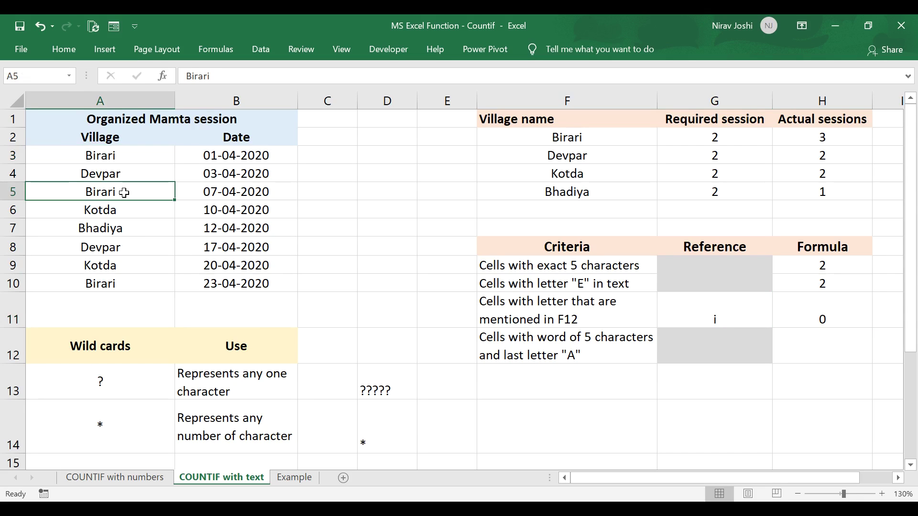
pyautogui.click(125, 228)
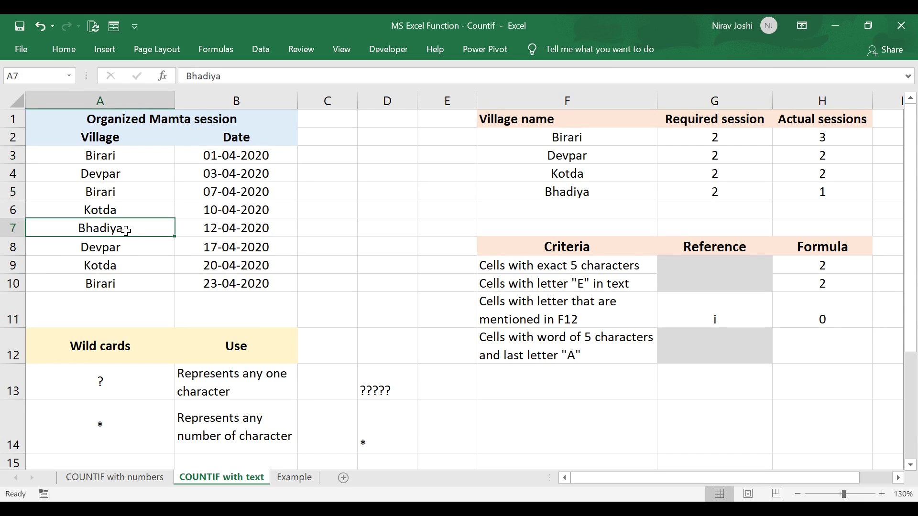
pyautogui.click(123, 279)
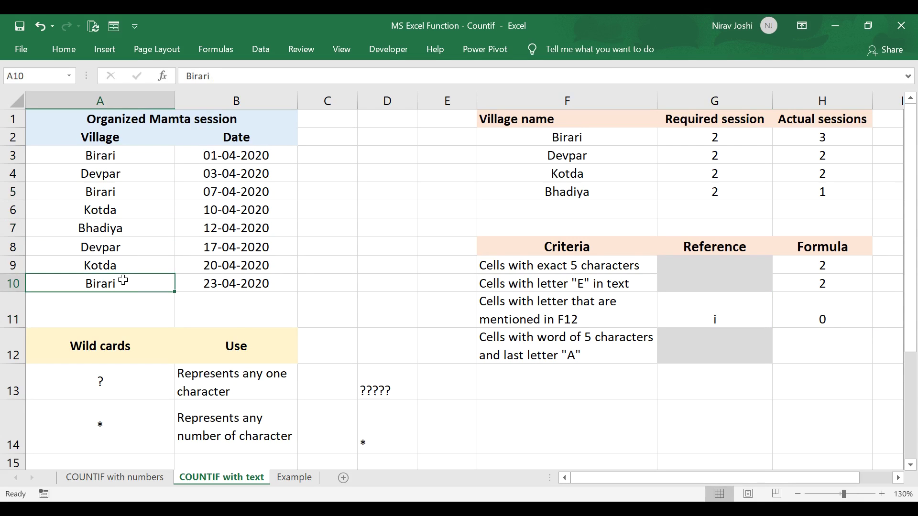
# - Compare the quoted G11 in the H11 criterion with the quoted letter e in the H10 criterion, leaving both formulas unchanged
pyautogui.click(819, 316)
pyautogui.doubleClick(820, 315)
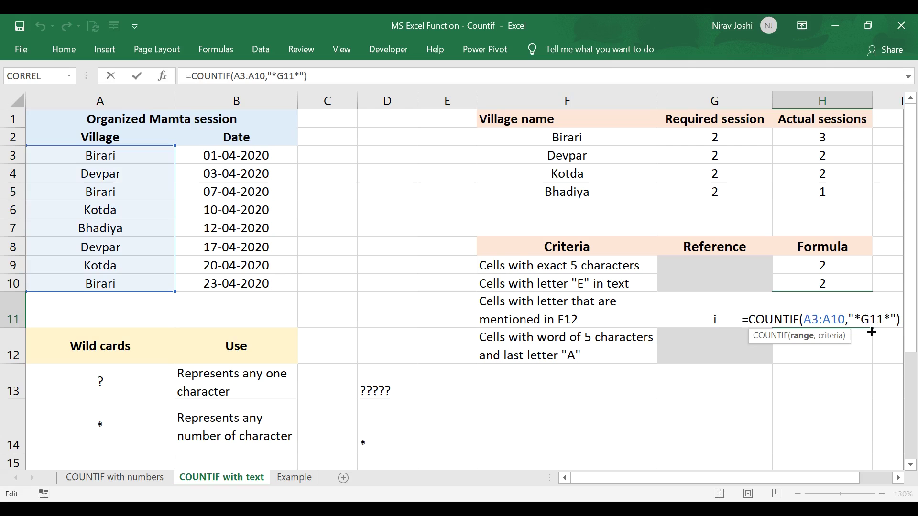
pyautogui.doubleClick(863, 320)
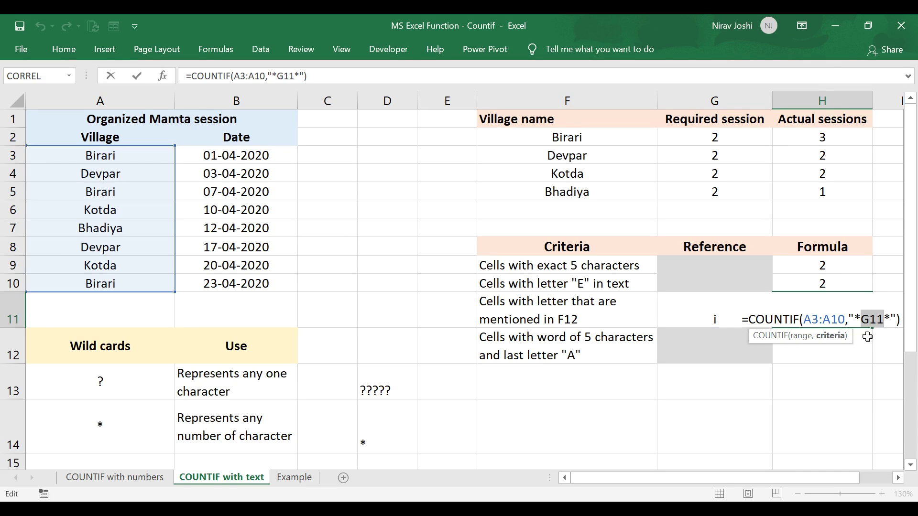
pyautogui.hotkey('ctrl', 'Return')
pyautogui.click(842, 283)
pyautogui.doubleClick(878, 283)
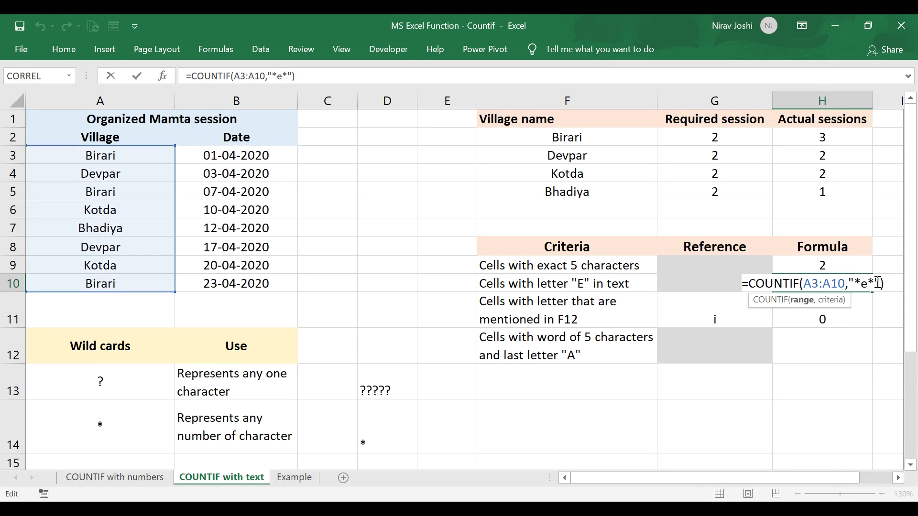
pyautogui.moveTo(868, 284); pyautogui.dragTo(861, 287)
pyautogui.hotkey('ctrl', 'Return')
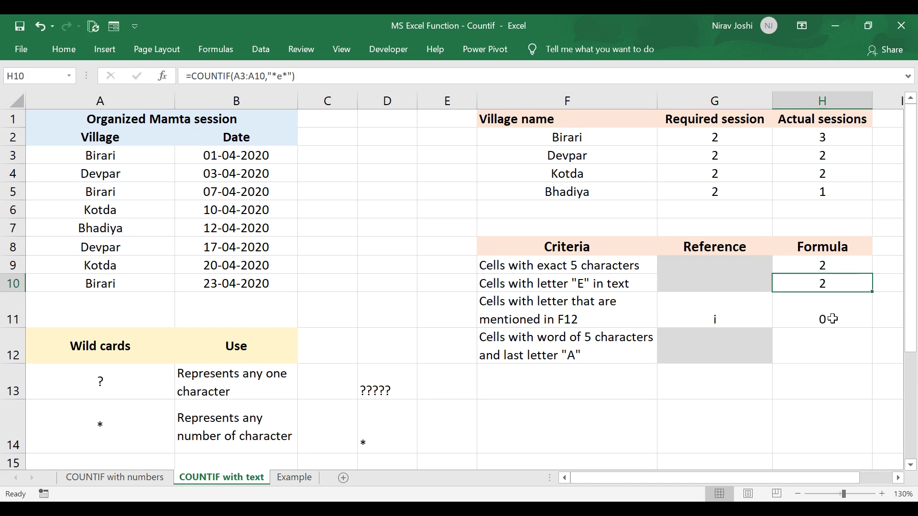
pyautogui.doubleClick(832, 319)
pyautogui.moveTo(862, 320); pyautogui.dragTo(884, 320)
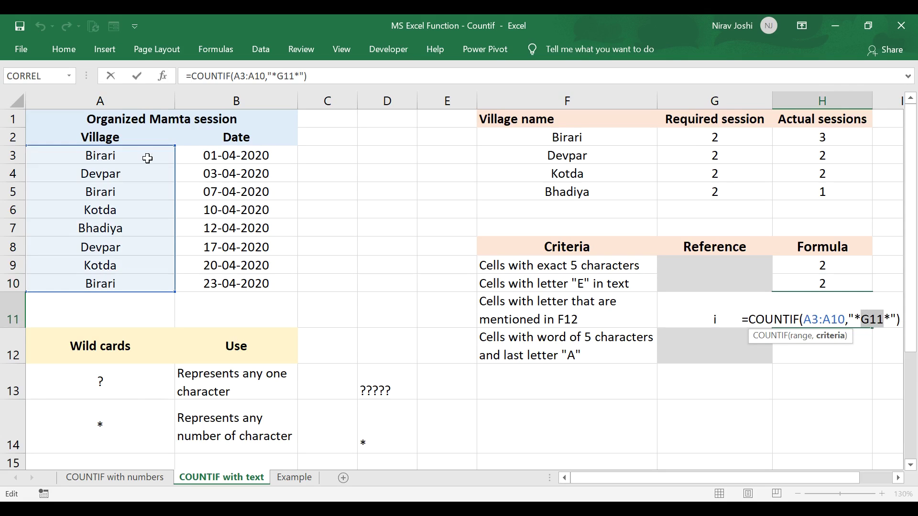
pyautogui.press('Escape')
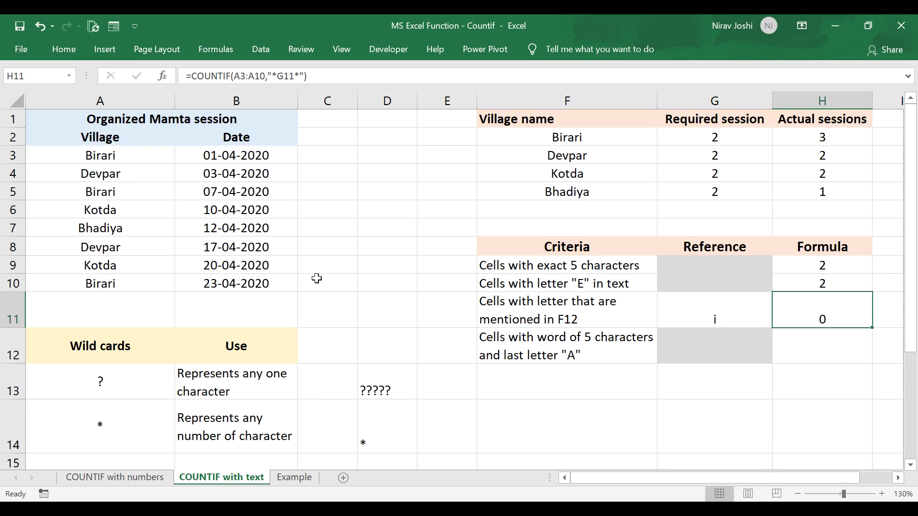
# - Compare the sample criteria "*e*" in J10 and "*"&G11&"*" in J11
pyautogui.press('Right')
pyautogui.press('Right')
pyautogui.press('Right')
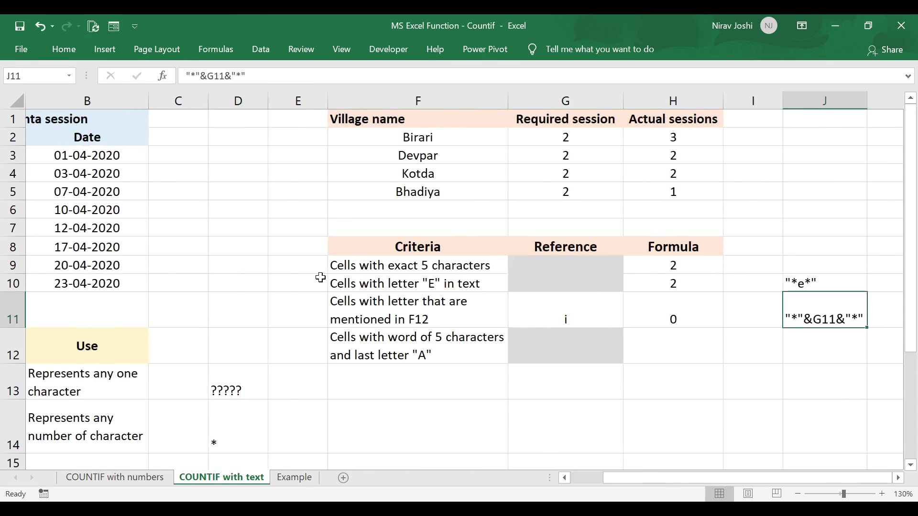
pyautogui.press('Left')
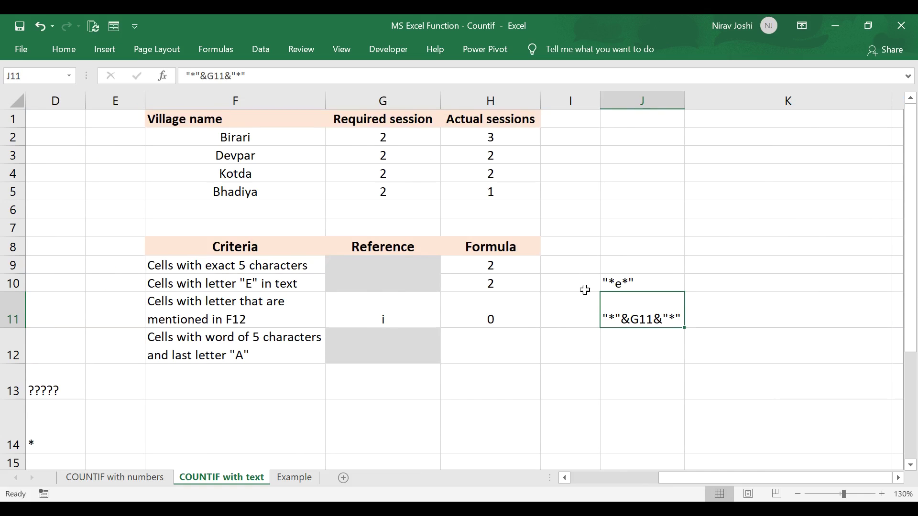
pyautogui.moveTo(615, 282); pyautogui.dragTo(615, 308)
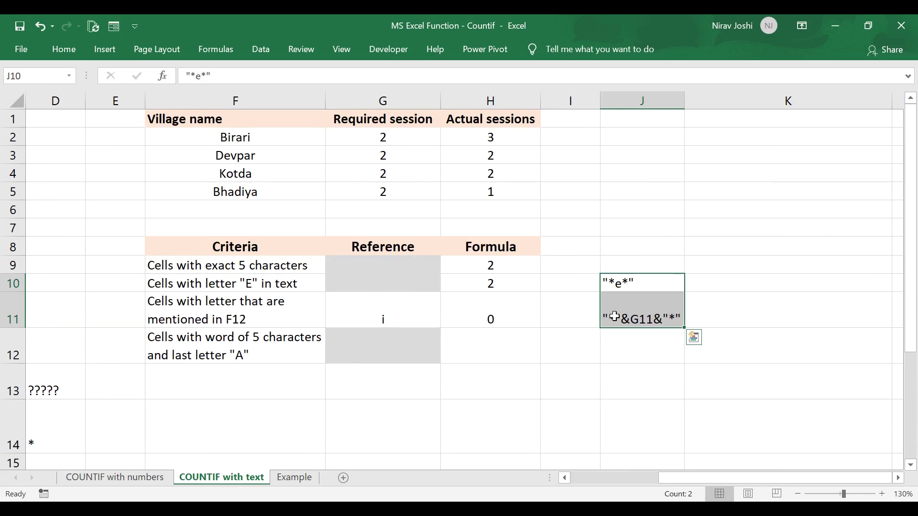
pyautogui.click(623, 286)
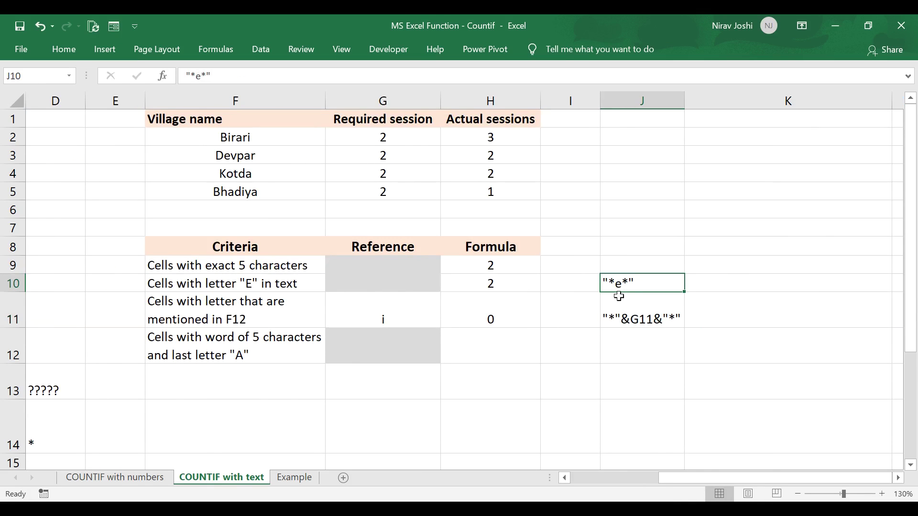
# - Examine the G11 reference, the & joins and the quoted asterisks of the J11 sample criterion without changing it
pyautogui.doubleClick(635, 320)
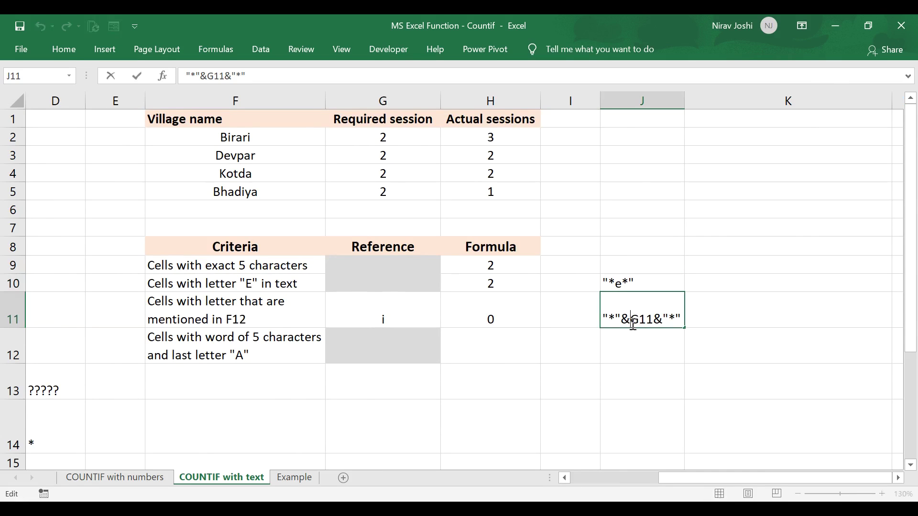
pyautogui.moveTo(630, 320); pyautogui.dragTo(653, 320)
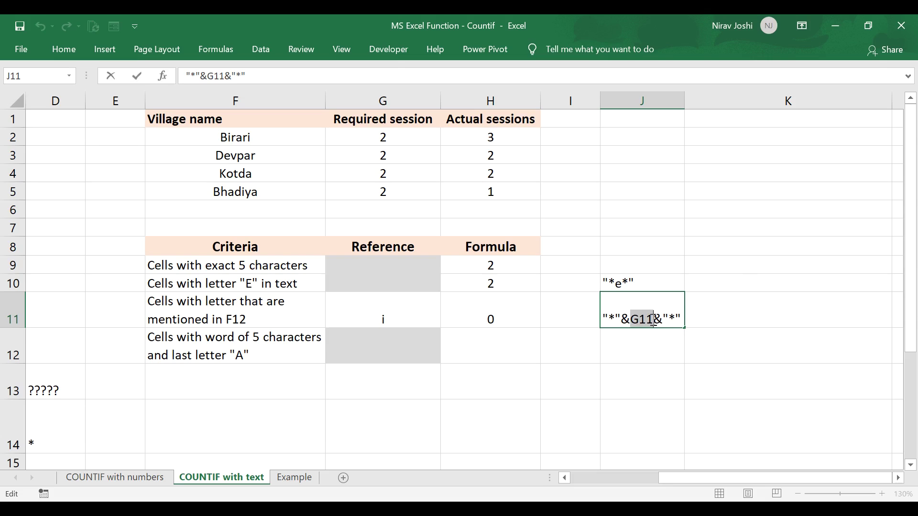
pyautogui.click(626, 320)
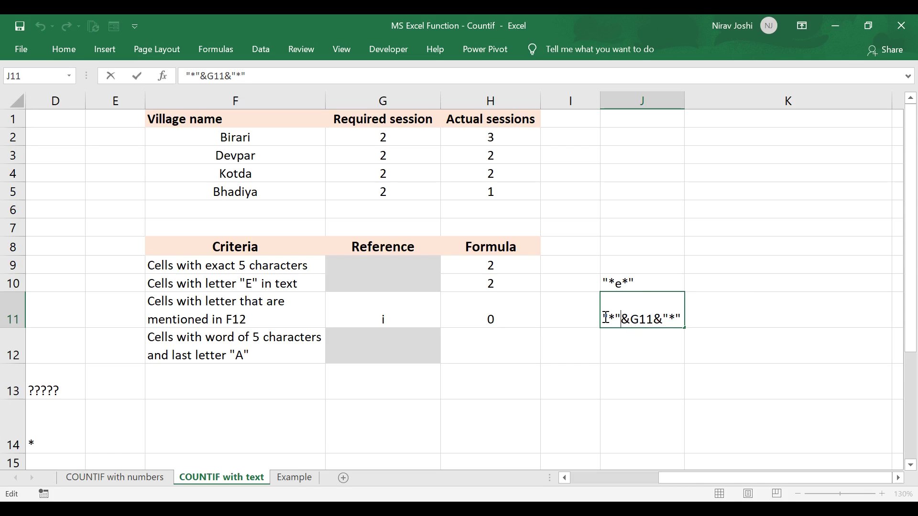
pyautogui.moveTo(605, 318); pyautogui.dragTo(684, 318)
pyautogui.click(636, 318)
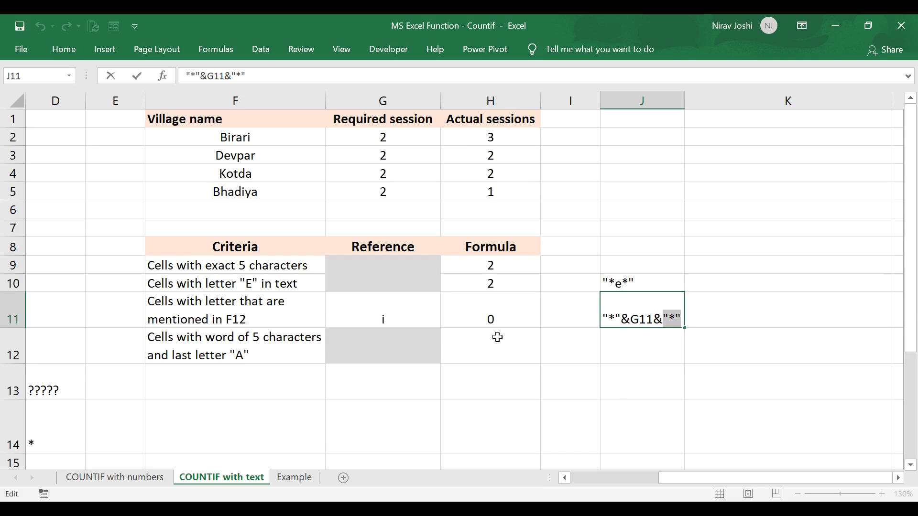
pyautogui.press('Escape')
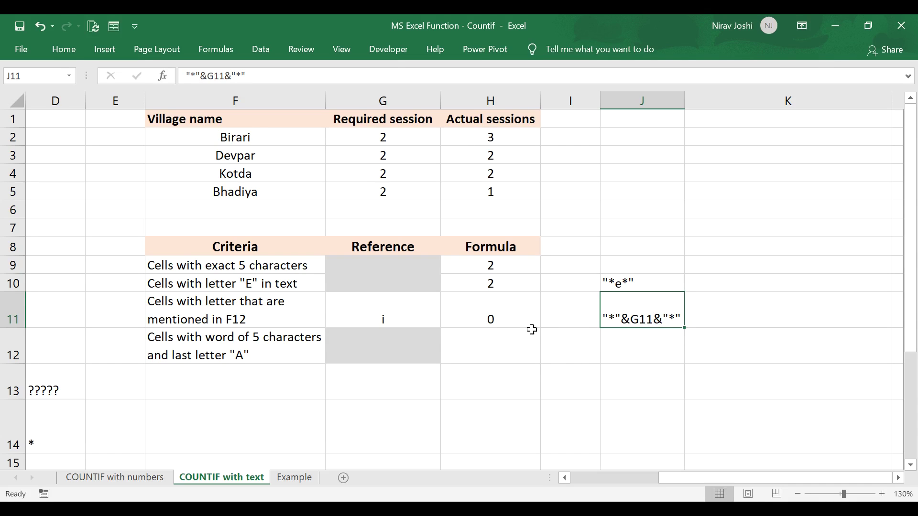
# - Replace the formula in H11 with =COUNTIF(A3:A10,"*"&G11&"*") to count villages containing the letter referenced in G11
pyautogui.click(498, 308)
pyautogui.moveTo(723, 478); pyautogui.dragTo(630, 486)
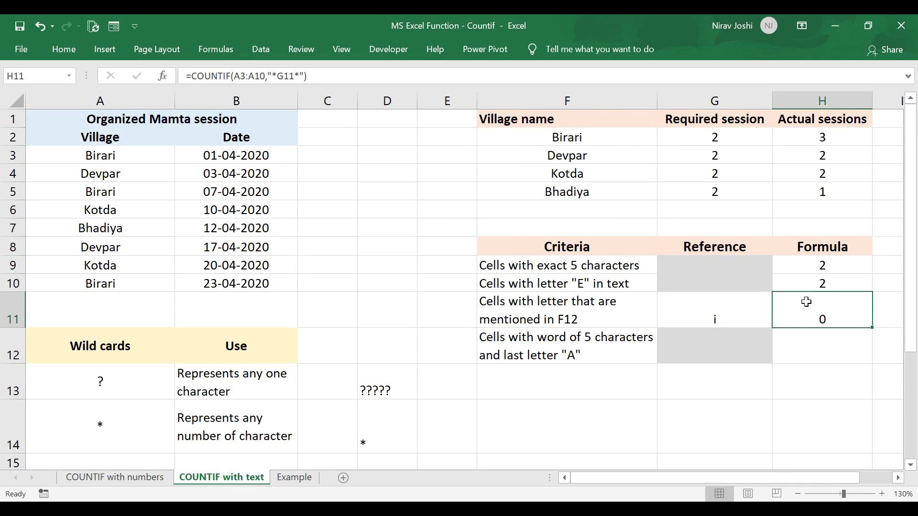
pyautogui.write('=countif(')
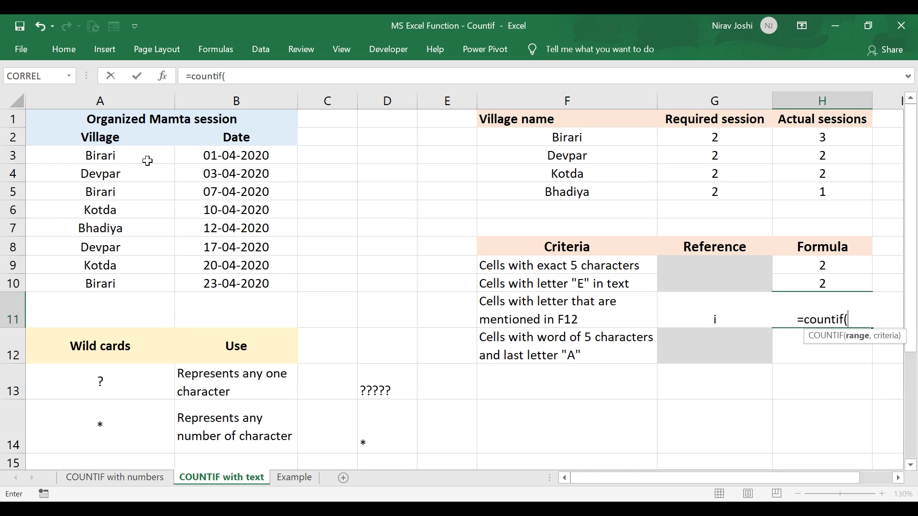
pyautogui.moveTo(148, 158); pyautogui.dragTo(152, 280)
pyautogui.write(',"*')
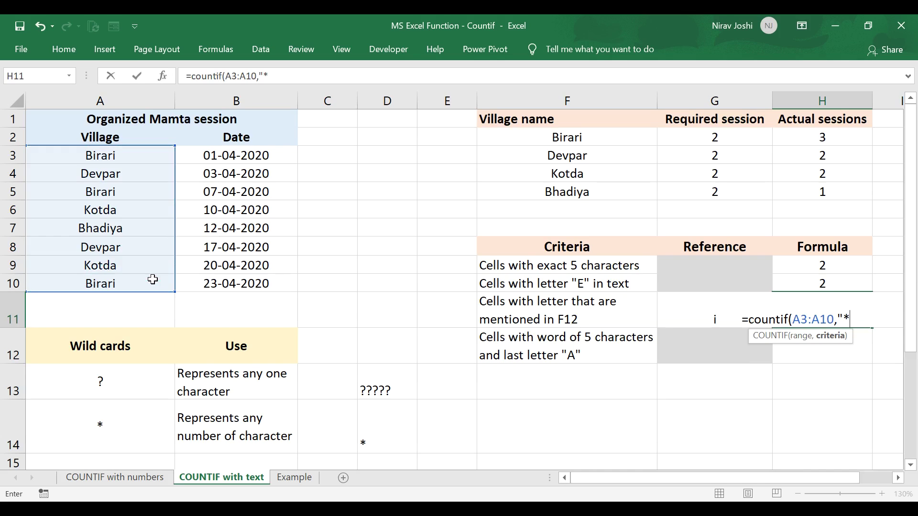
pyautogui.write('"&')
pyautogui.click(699, 308)
pyautogui.write('&"')
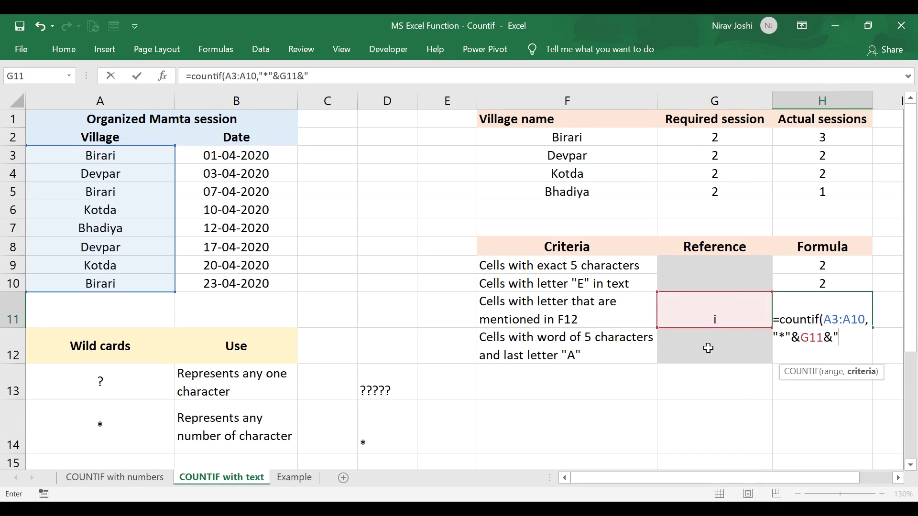
pyautogui.write('*")')
pyautogui.press('Return')
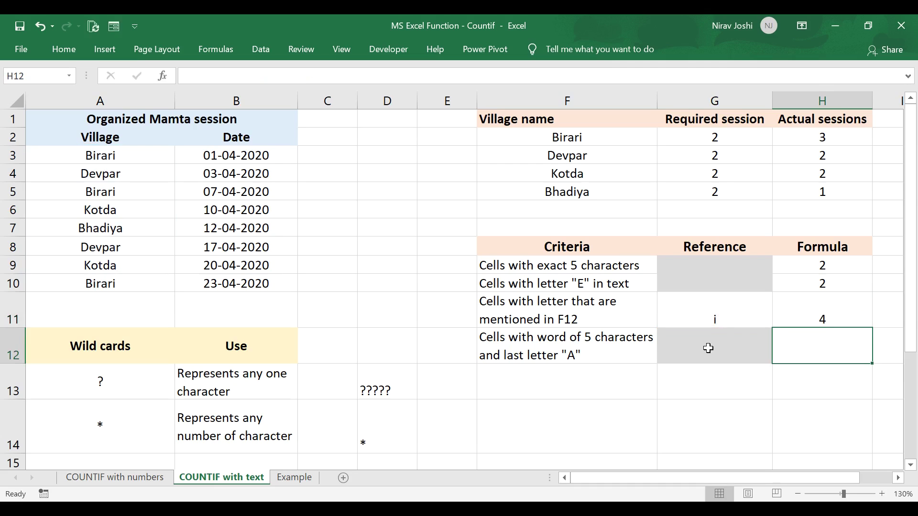
# - Verify the new H11 count by selecting the village names containing i together: A3, A5, A7 and A10
pyautogui.click(806, 313)
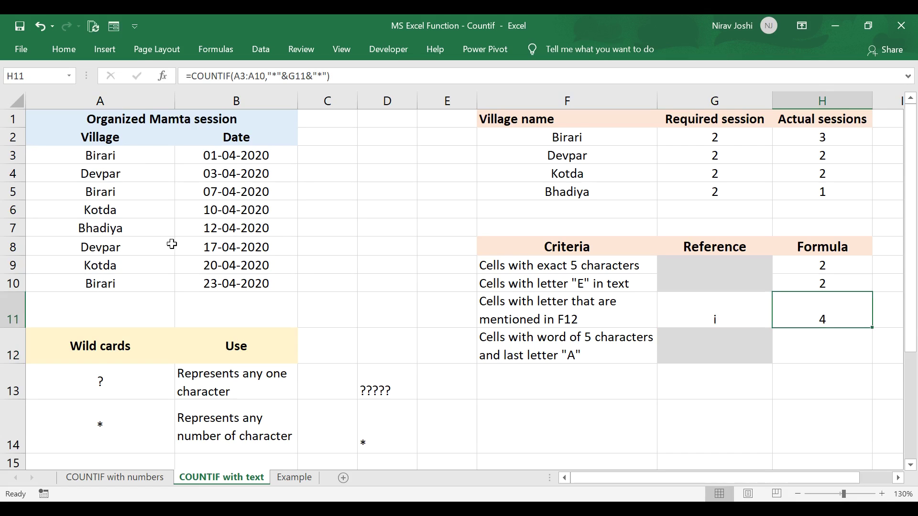
pyautogui.click(145, 157)
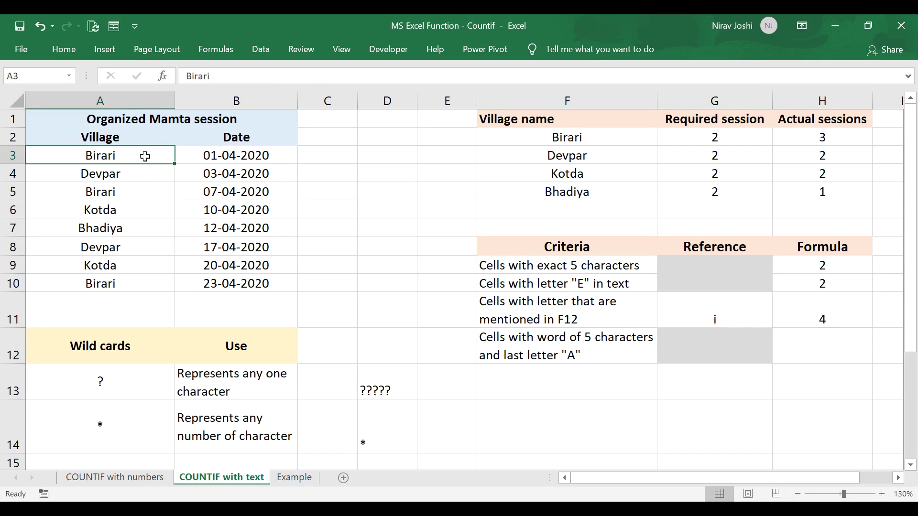
pyautogui.keyDown('ctrl'); pyautogui.click(143, 194); pyautogui.keyUp('ctrl')
pyautogui.keyDown('ctrl'); pyautogui.click(134, 229); pyautogui.keyUp('ctrl')
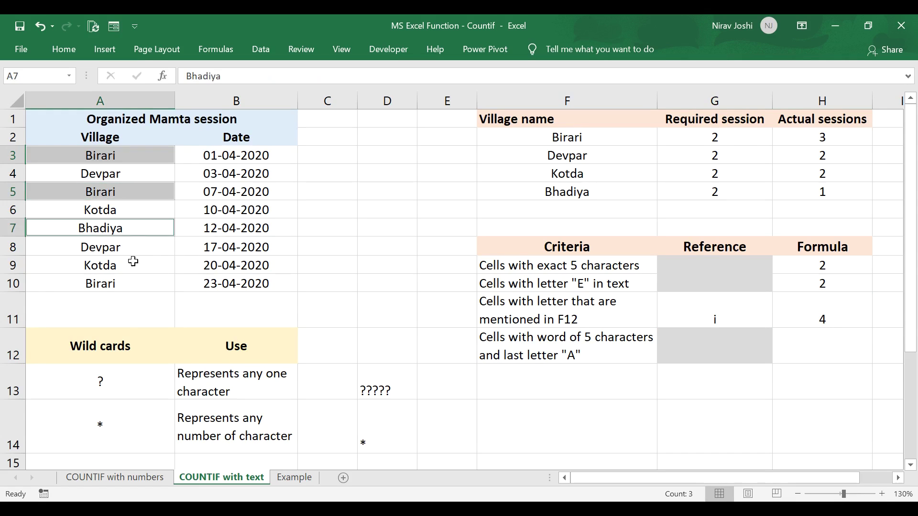
pyautogui.keyDown('ctrl'); pyautogui.click(136, 290); pyautogui.keyUp('ctrl')
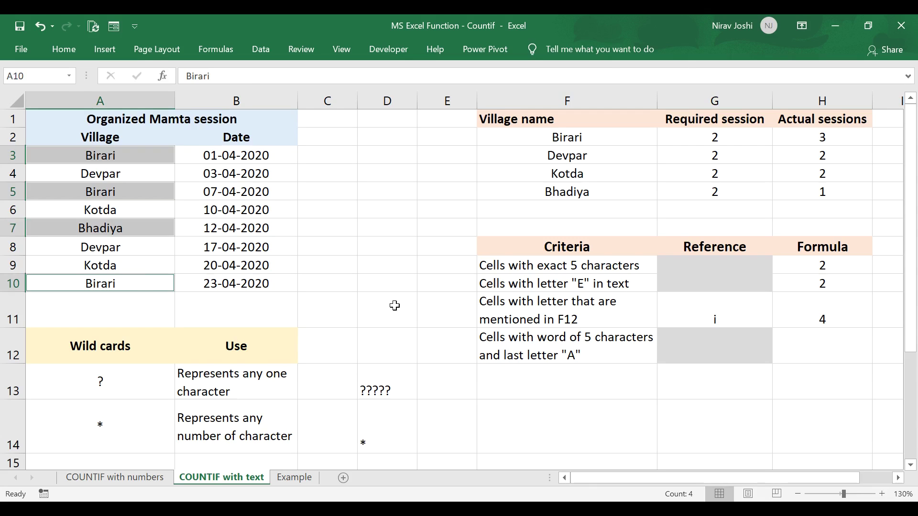
# - Examine the F12 criterion, focusing on the 5-character length and the last letter "A"
pyautogui.click(523, 356)
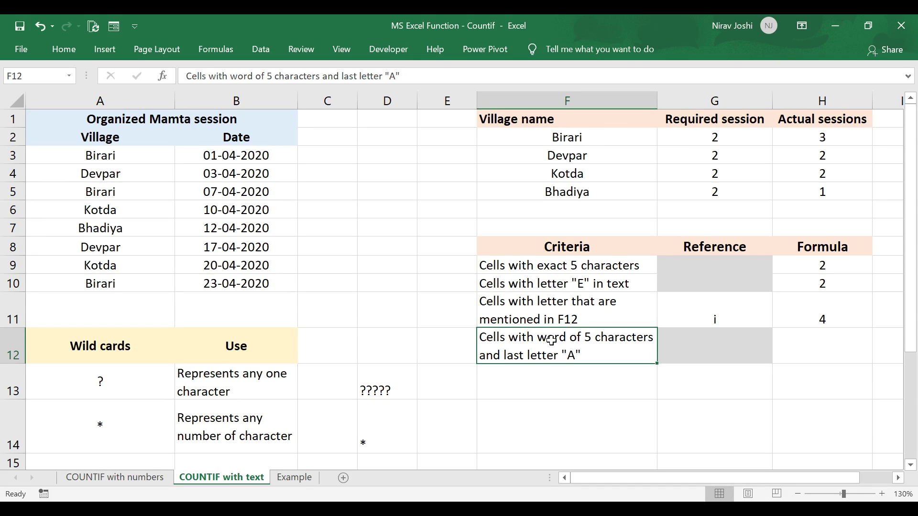
pyautogui.doubleClick(583, 337)
pyautogui.moveTo(584, 373); pyautogui.dragTo(658, 377)
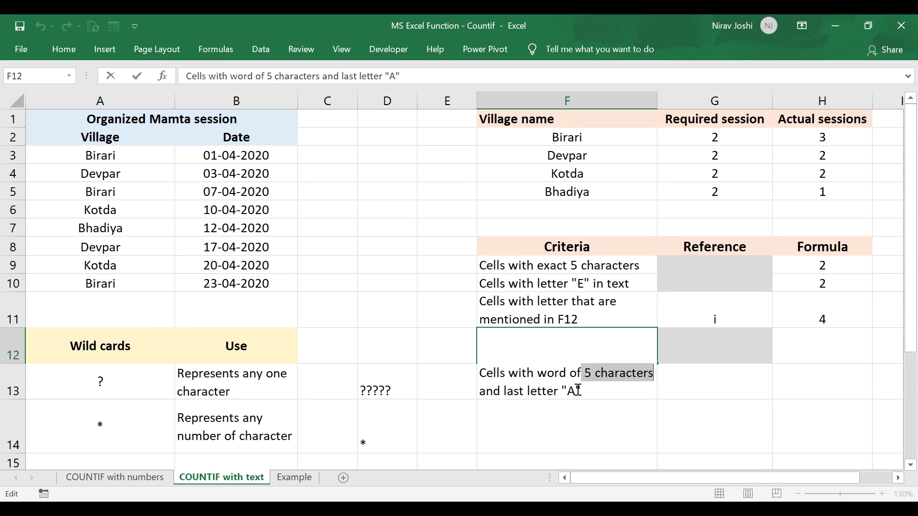
pyautogui.moveTo(562, 392); pyautogui.dragTo(577, 392)
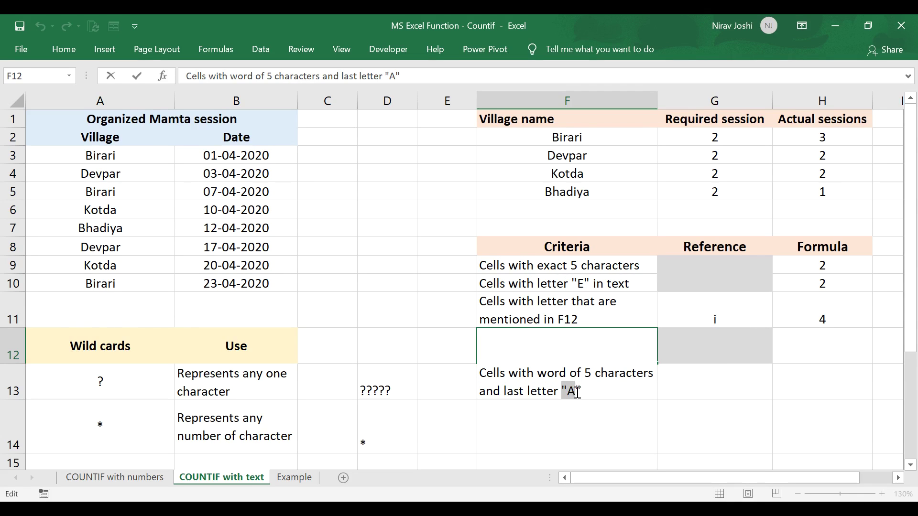
# - Enter =COUNTIF(A3:A10,"????a") in H12 to count five-character village names ending in a
pyautogui.click(805, 348)
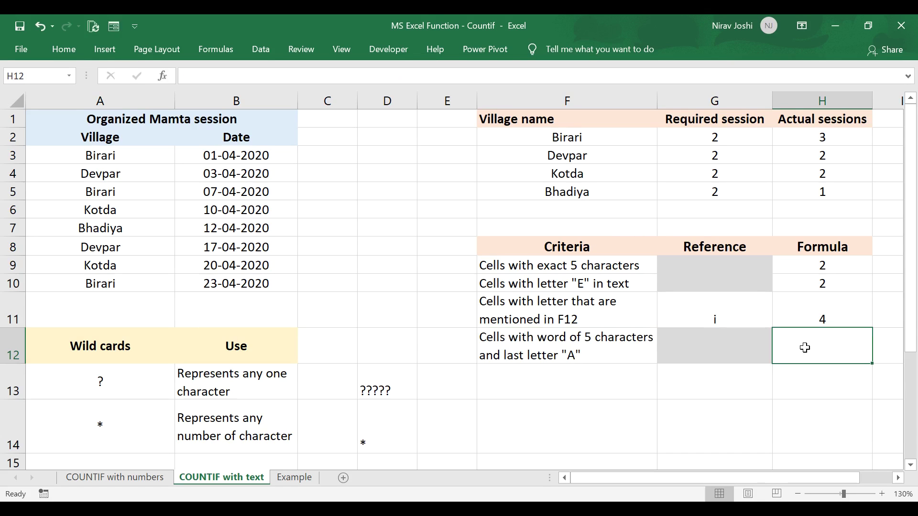
pyautogui.write('=coun')
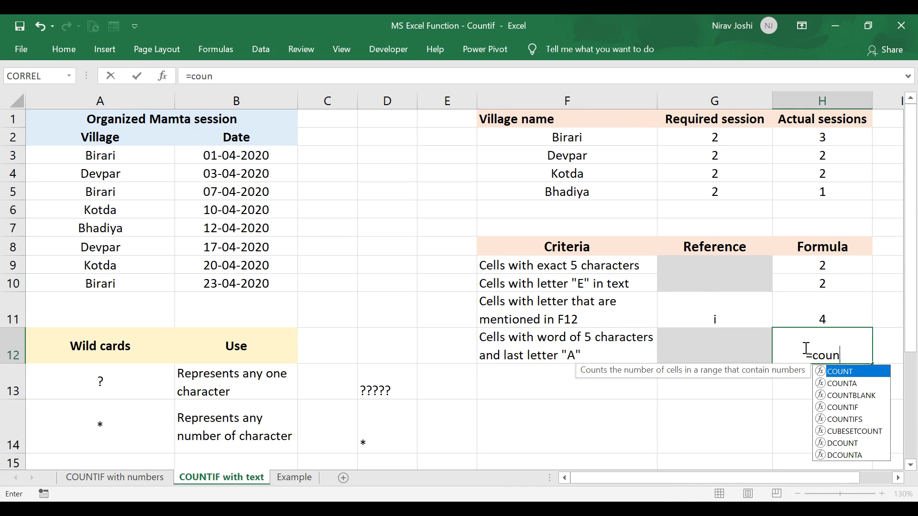
pyautogui.write('tif(')
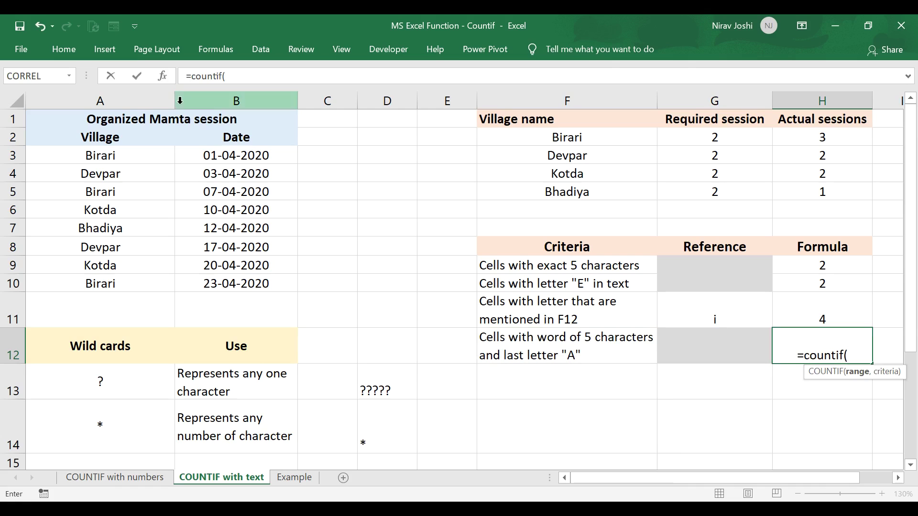
pyautogui.moveTo(96, 159); pyautogui.dragTo(111, 290)
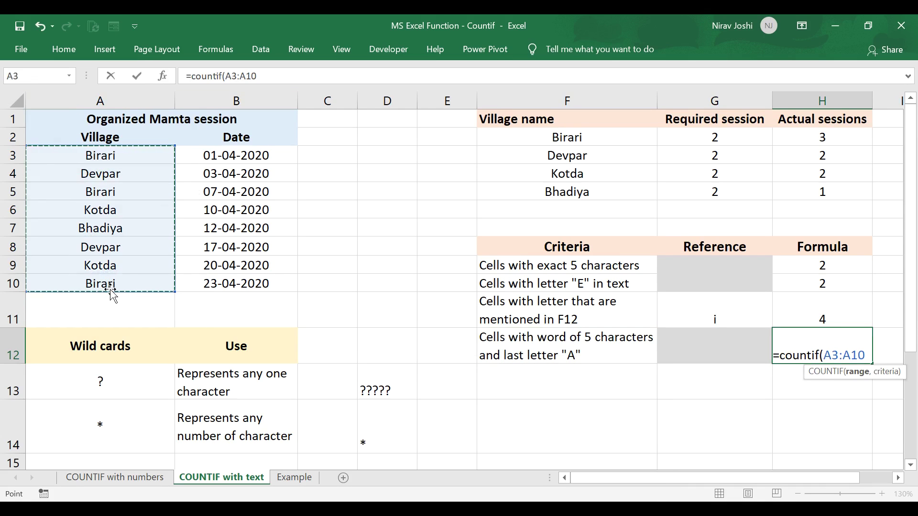
pyautogui.write(',"')
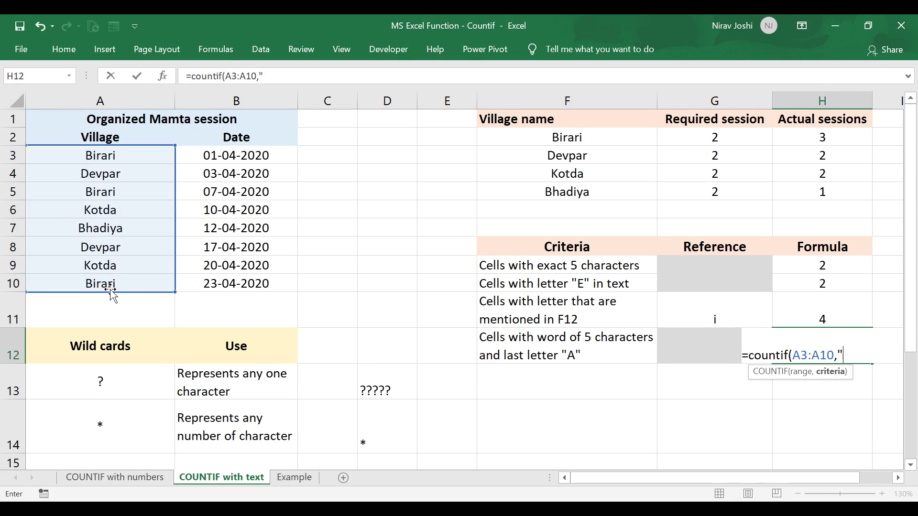
pyautogui.write('????a')
pyautogui.write('")')
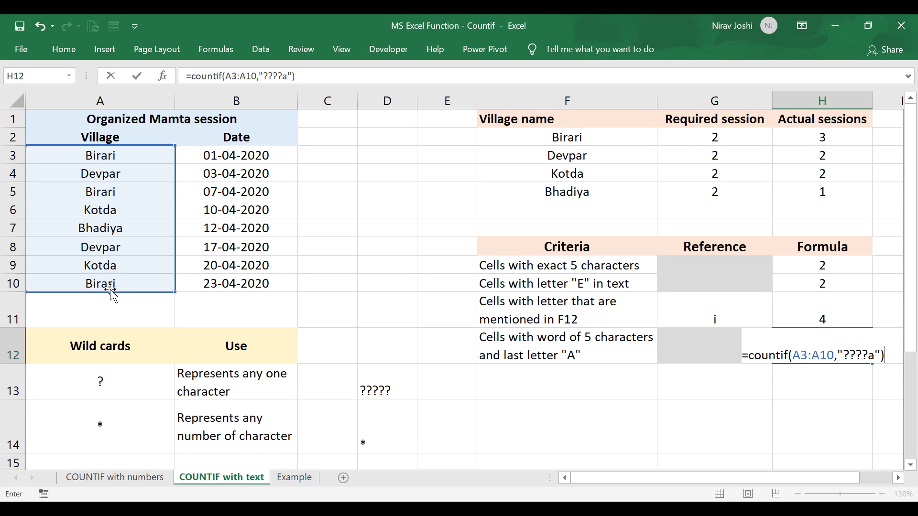
pyautogui.press('Return')
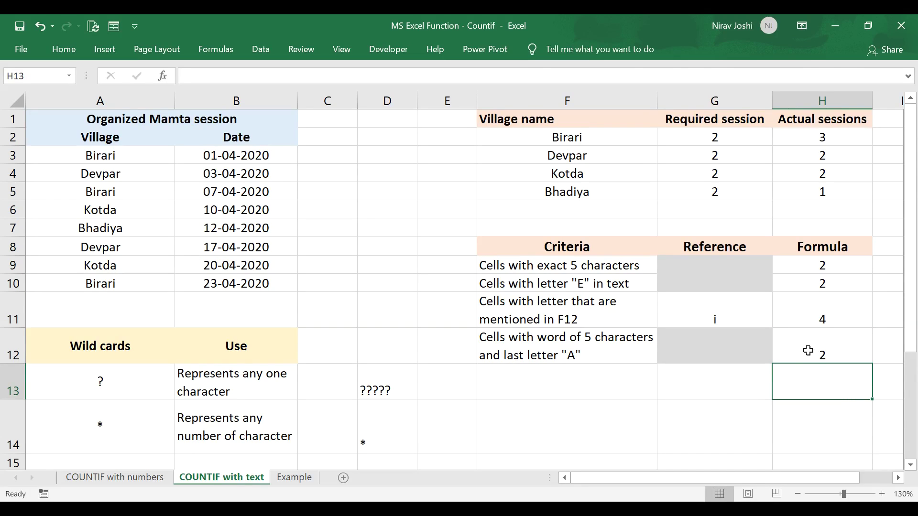
pyautogui.click(808, 351)
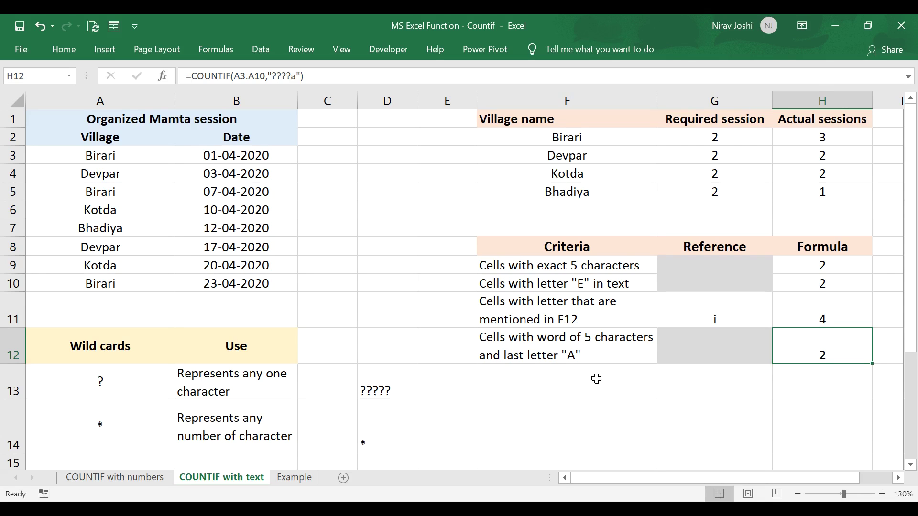
# - Enter the sample wildcard pattern *a? in H13 and review its asterisk and question mark parts
pyautogui.click(804, 387)
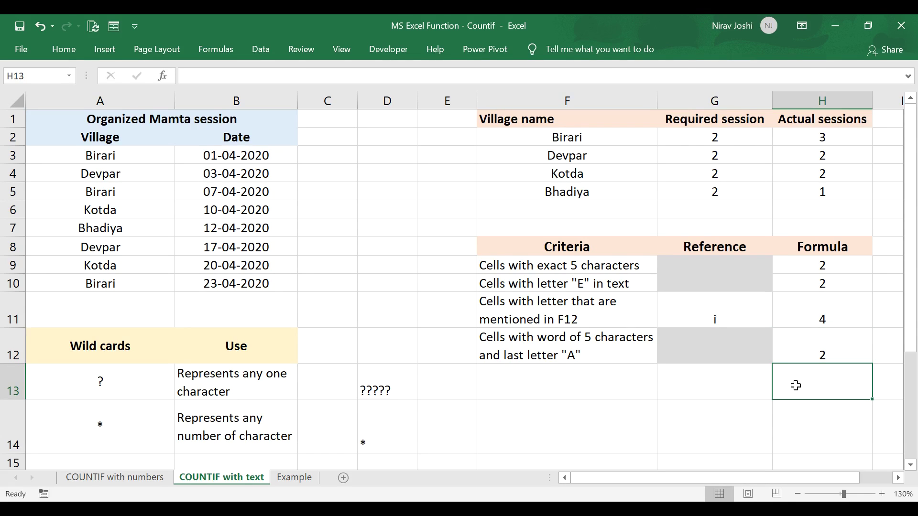
pyautogui.doubleClick(796, 386)
pyautogui.write('*')
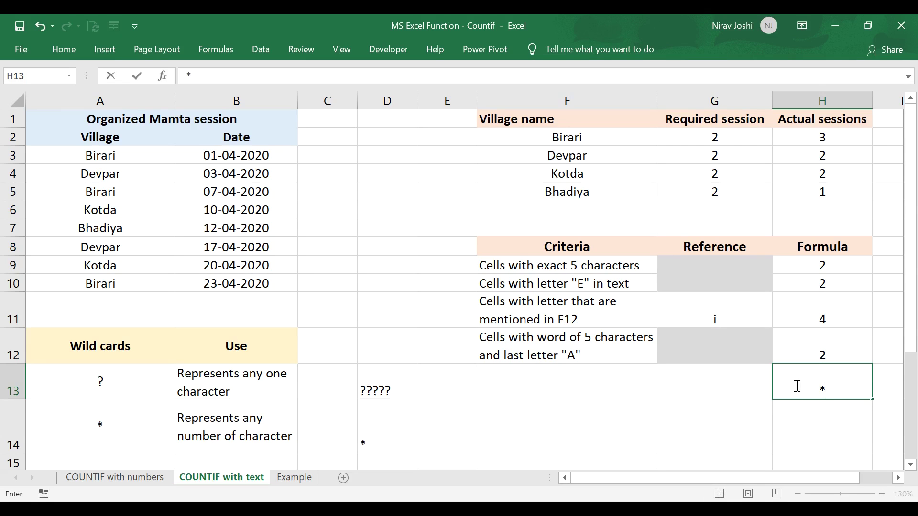
pyautogui.write('a?')
pyautogui.moveTo(813, 392)
pyautogui.mouseDown()
pyautogui.moveTo(834, 393)
pyautogui.moveTo(801, 392)
pyautogui.mouseUp()
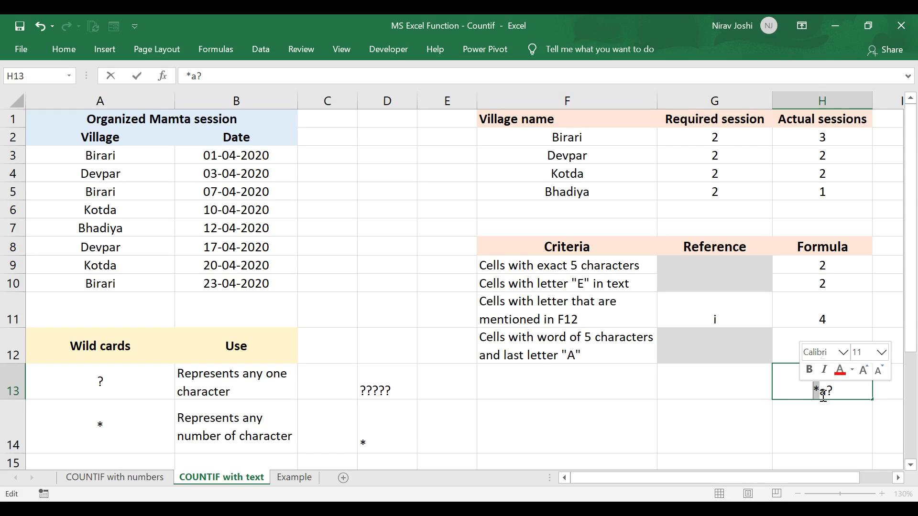
pyautogui.moveTo(819, 392); pyautogui.dragTo(847, 390)
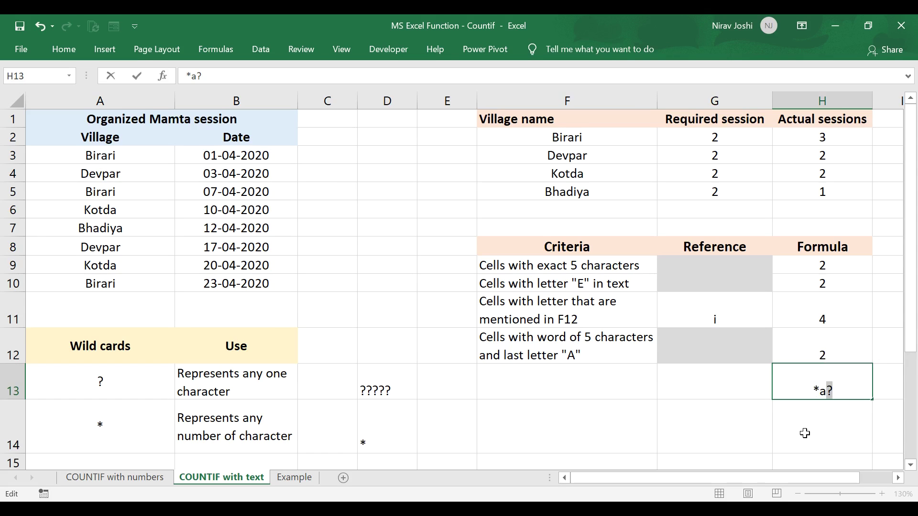
pyautogui.press('Escape')
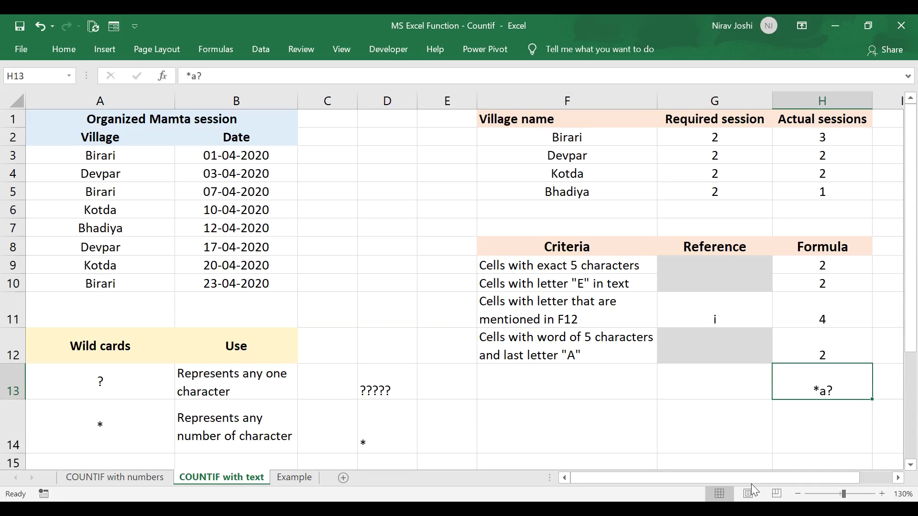
# - Go to the Example sheet and examine the ILR temperatures in B2:B12 and the °C criterion in E2
pyautogui.click(304, 478)
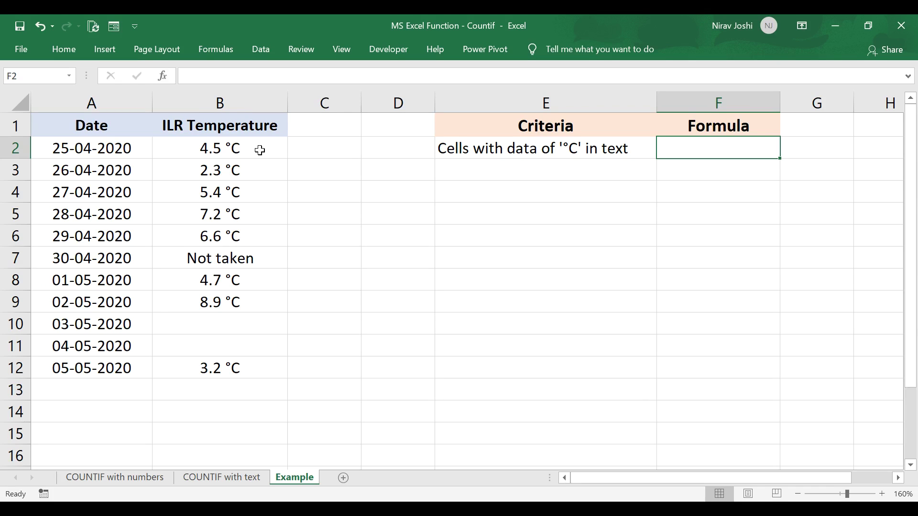
pyautogui.moveTo(260, 151); pyautogui.dragTo(250, 368)
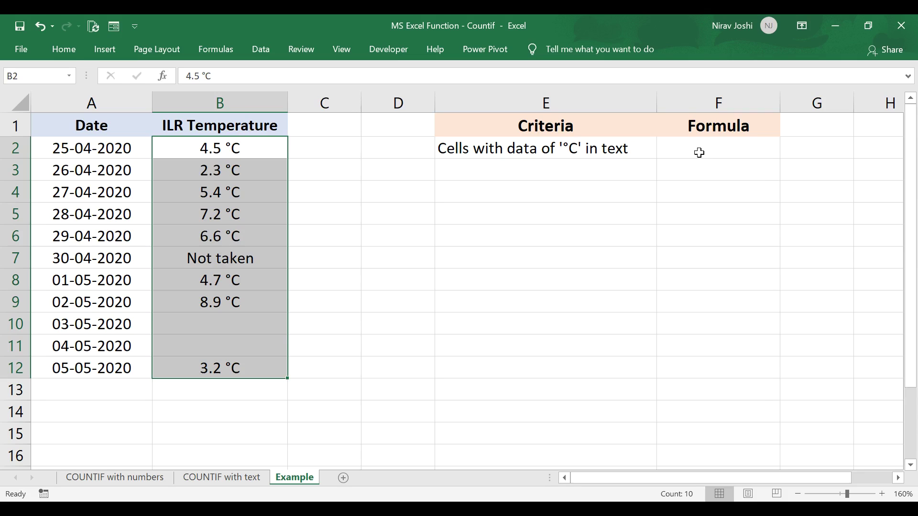
pyautogui.click(551, 207)
pyautogui.doubleClick(565, 153)
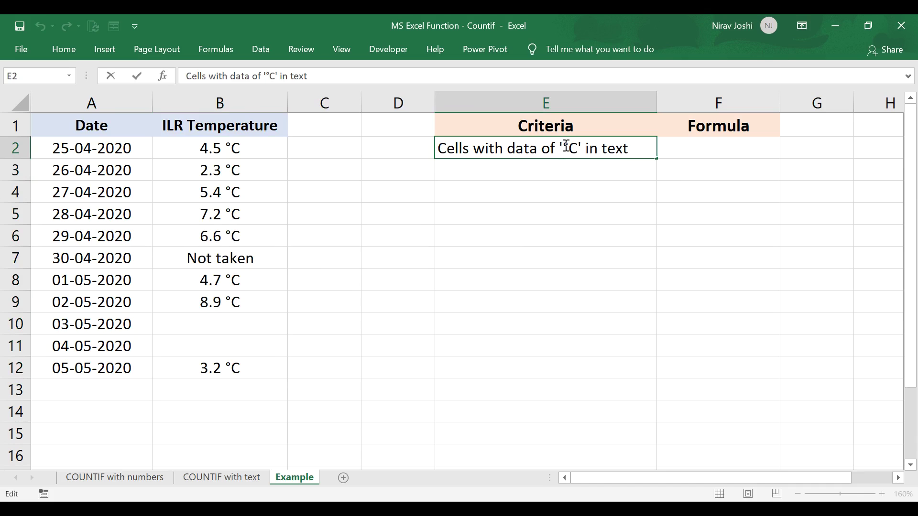
pyautogui.moveTo(563, 146); pyautogui.dragTo(579, 148)
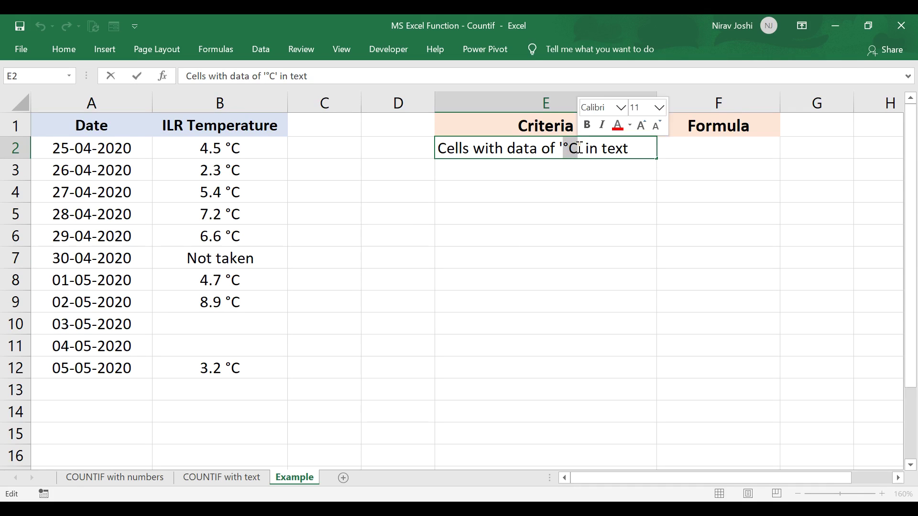
pyautogui.press('Escape')
# - Begin a COUNTIF formula in F2 over B2:B12, opening the quoted criterion with an asterisk wildcard
pyautogui.click(689, 152)
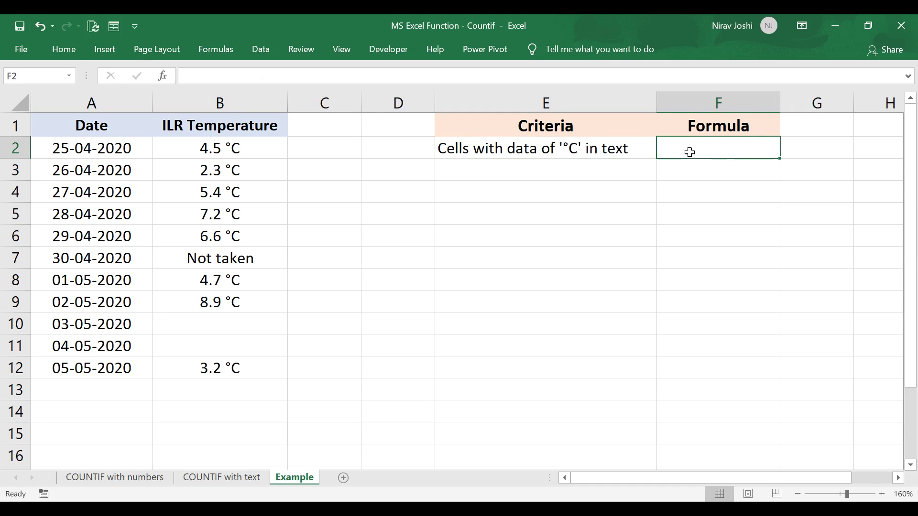
pyautogui.write('=')
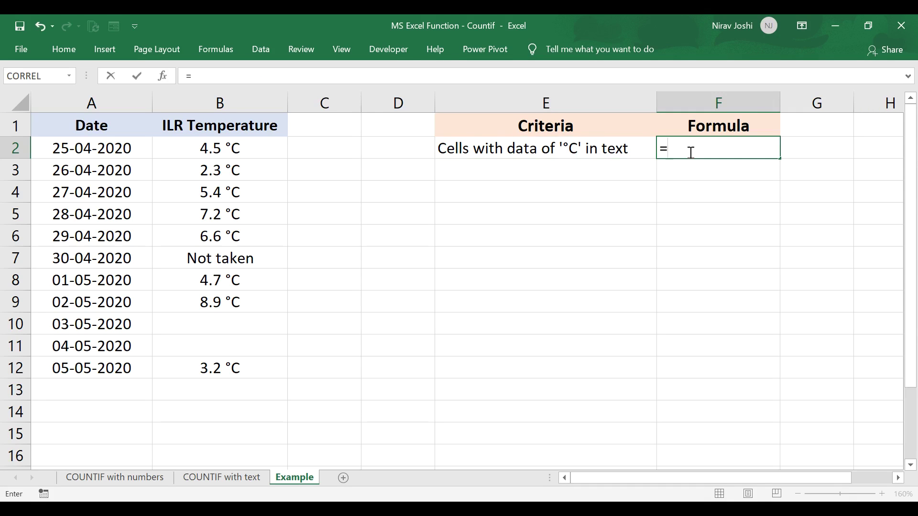
pyautogui.write('countif(')
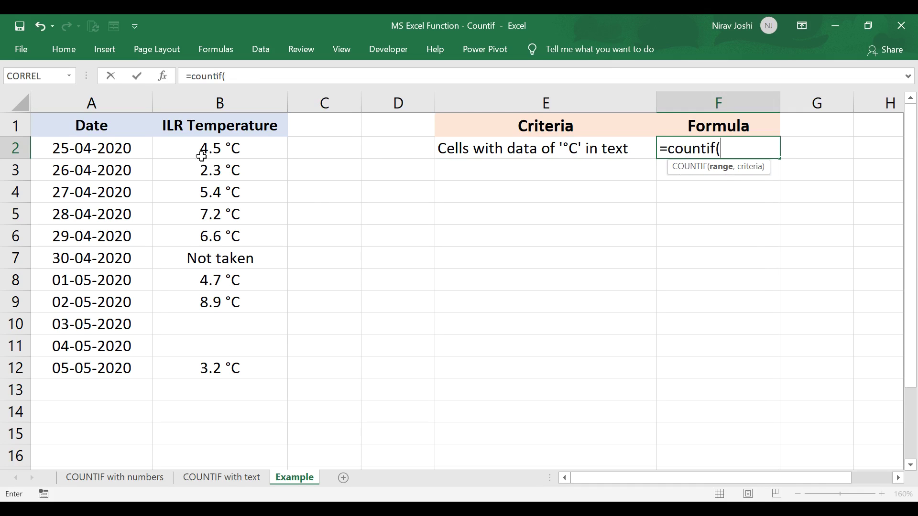
pyautogui.moveTo(203, 152); pyautogui.dragTo(208, 363)
pyautogui.write(',"')
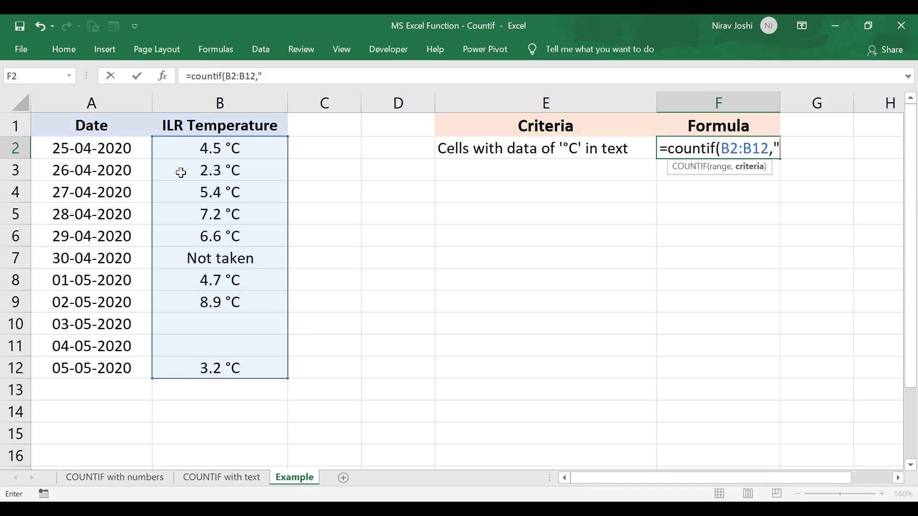
pyautogui.write('*')
pyautogui.click(93, 49)
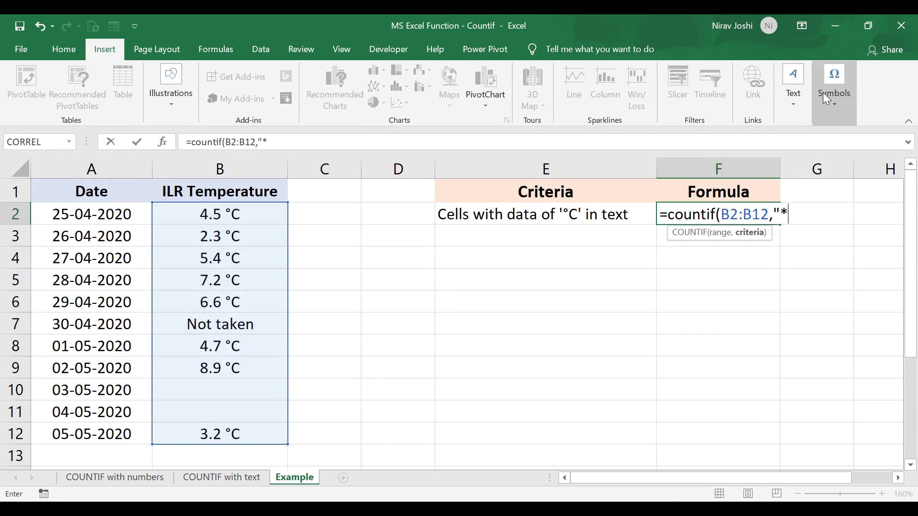
pyautogui.click(834, 93)
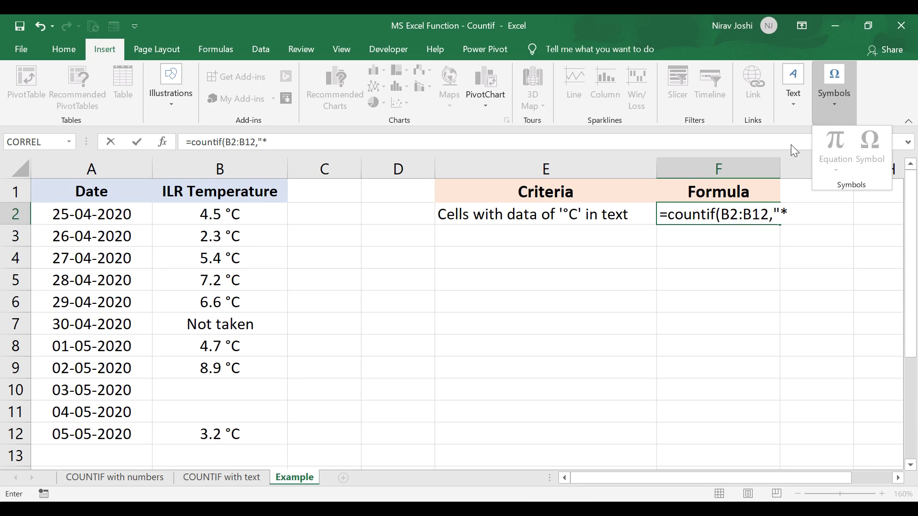
pyautogui.click(831, 87)
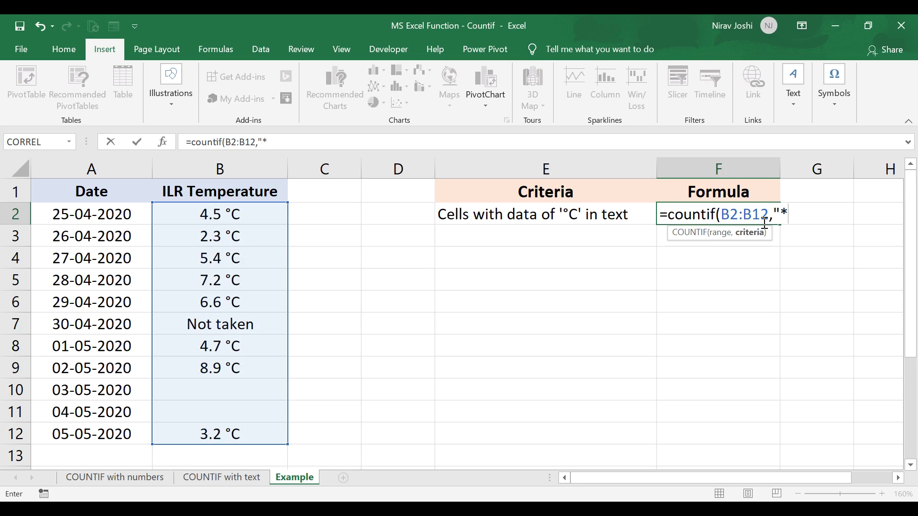
# - Complete the F2 formula as =COUNTIF(B2:B12,"*°C*") to count temperature cells containing °C
pyautogui.write('°C*")')
pyautogui.press('Return')
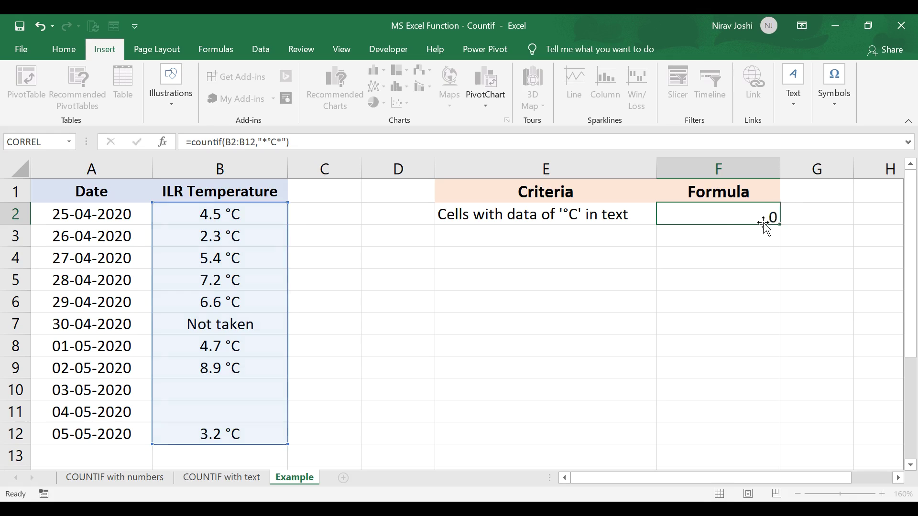
pyautogui.click(702, 210)
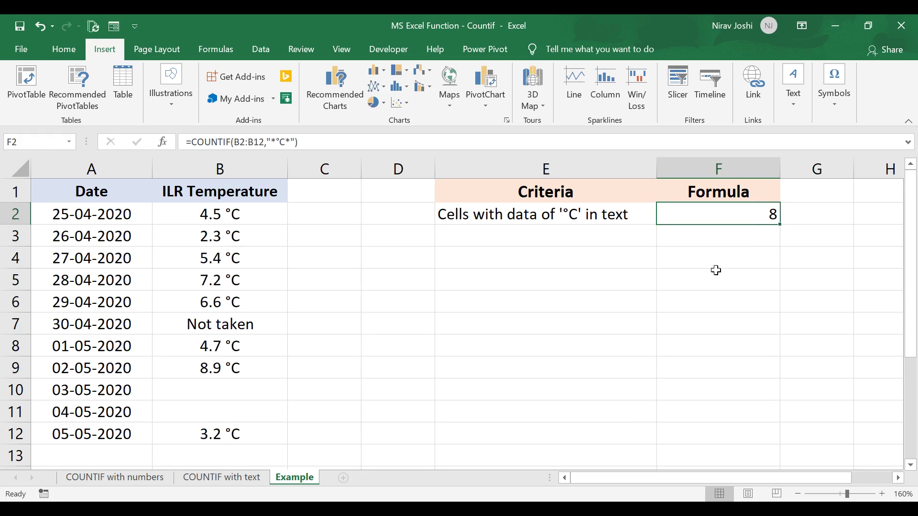